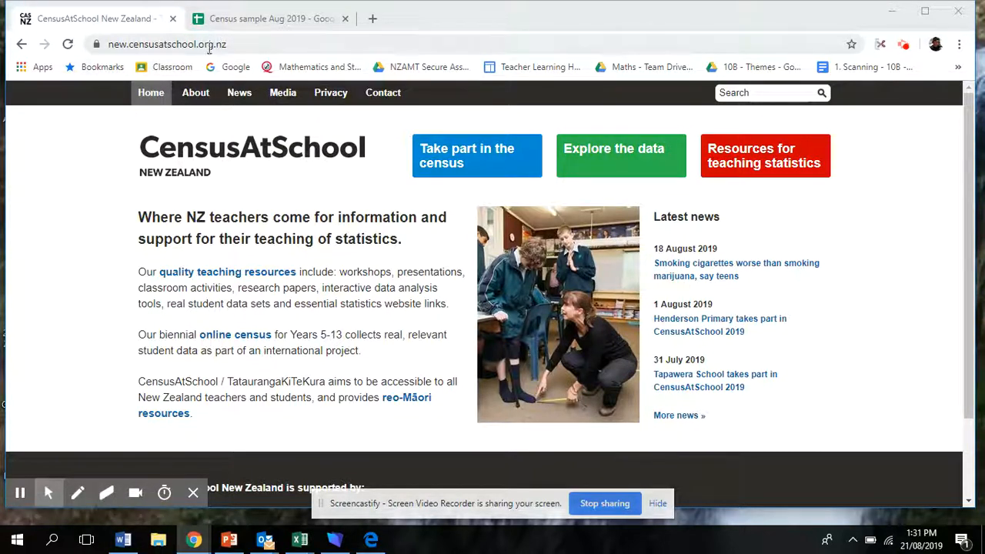
Open the data explorer's option to download or explore a sample and agree to the conditions of use.
{"action": "left_click", "coordinate": [594, 157]}
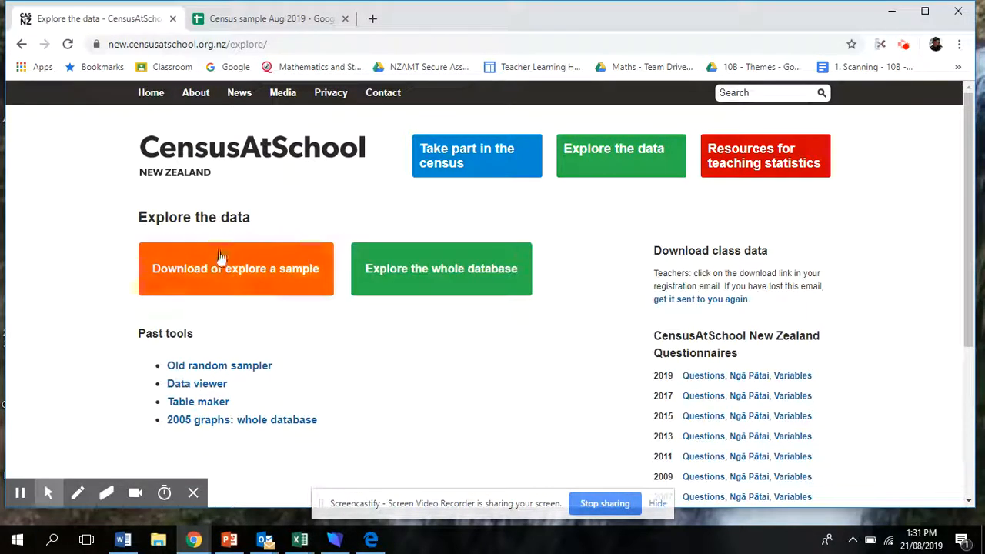
{"action": "left_click", "coordinate": [246, 277]}
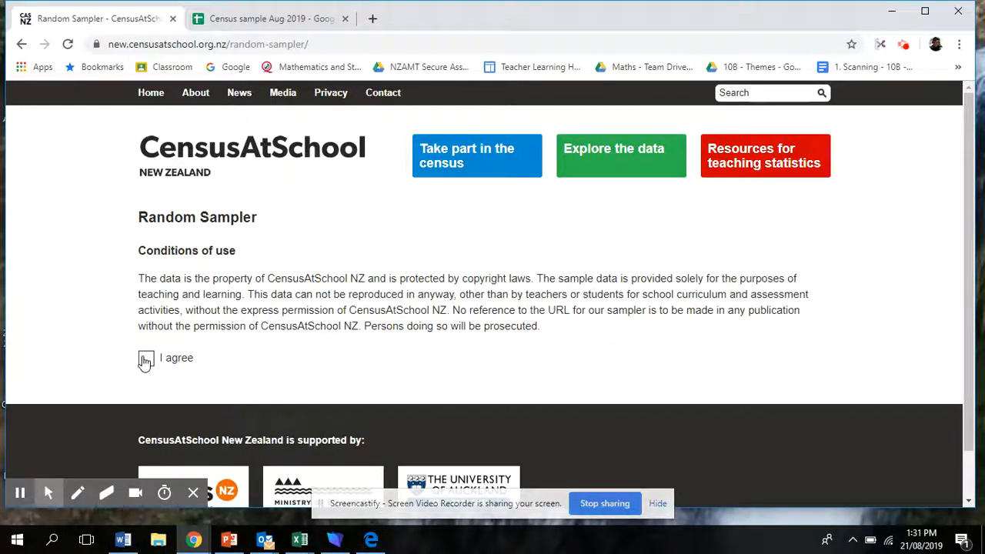
{"action": "left_click", "coordinate": [145, 359]}
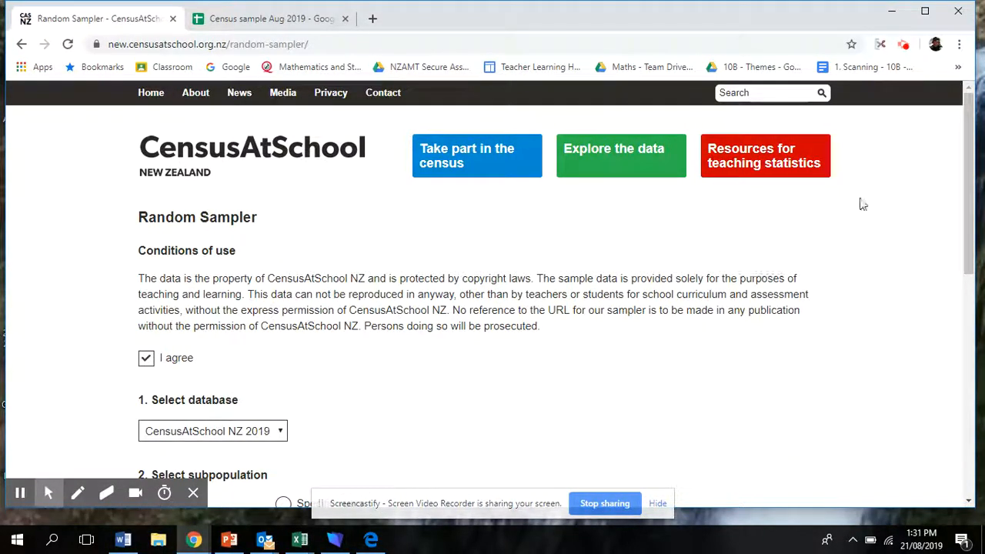
Restrict the subpopulation to Year 10 students in the Auckland and Bay of Plenty regions.
{"action": "scroll", "coordinate": [974, 164], "scroll_direction": "down", "scroll_amount": 4}
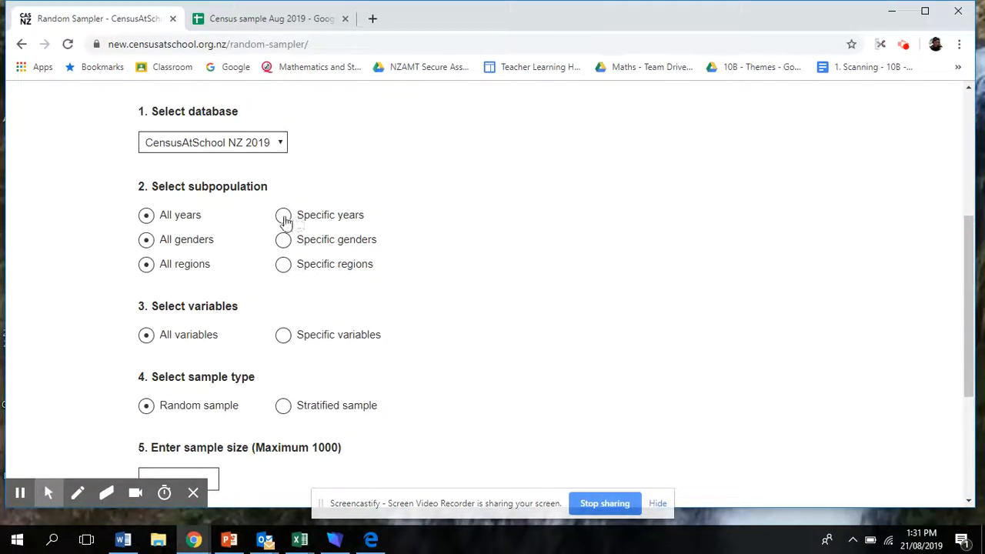
{"action": "left_click", "coordinate": [283, 216]}
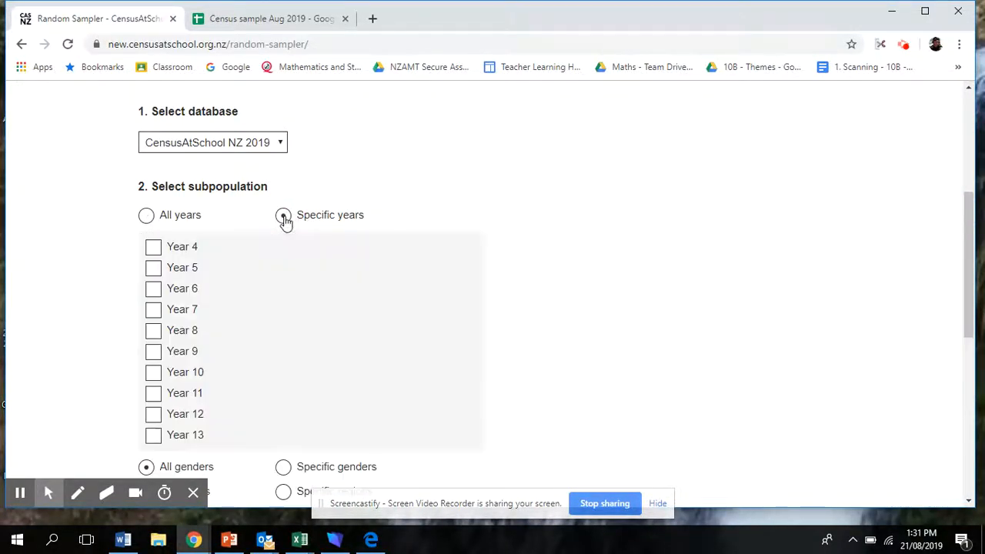
{"action": "left_click", "coordinate": [154, 374]}
{"action": "left_click_drag", "start_coordinate": [968, 223], "coordinate": [968, 289]}
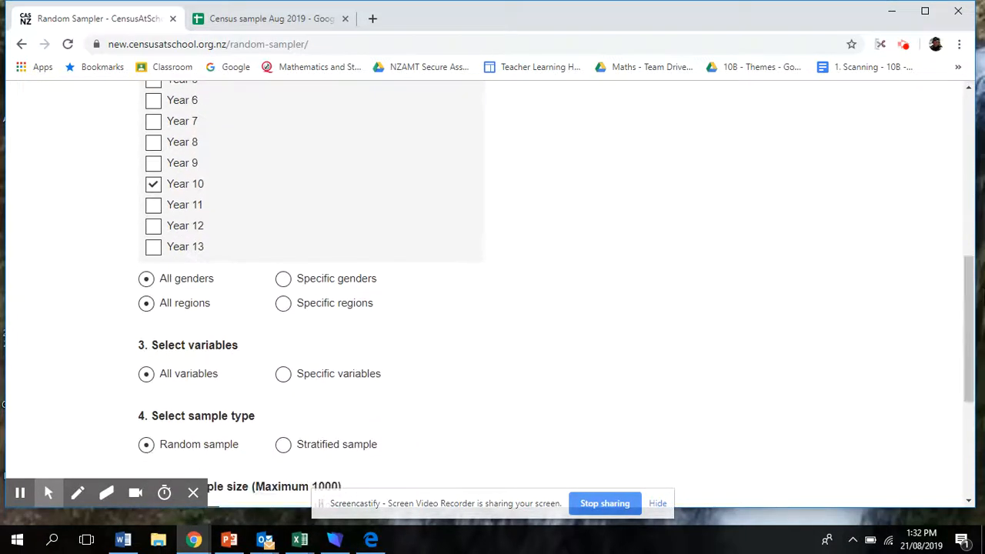
{"action": "left_click", "coordinate": [283, 304]}
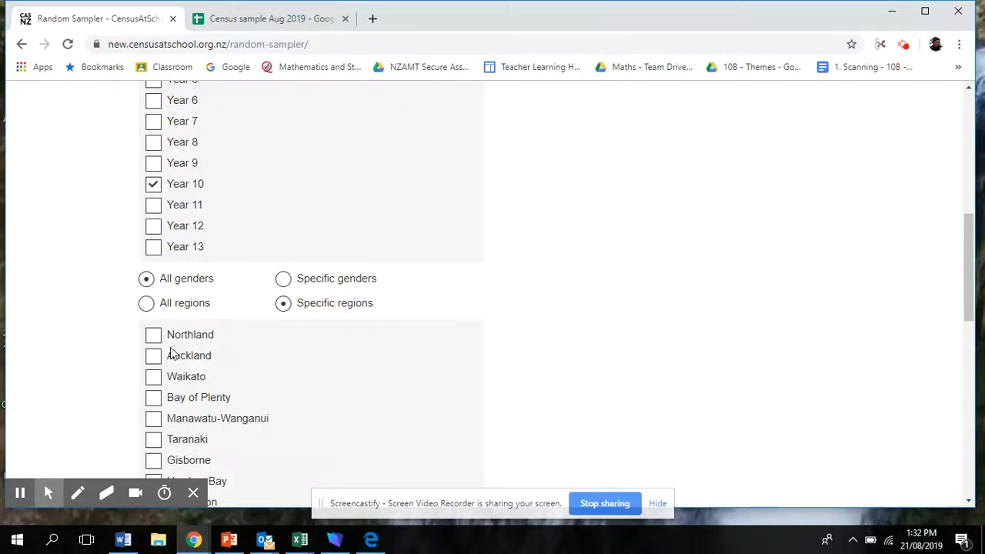
{"action": "left_click", "coordinate": [154, 358]}
{"action": "left_click", "coordinate": [154, 399]}
Switch to specific variables and include Region, Gender and Eye Colour from the questions about you.
{"action": "left_click_drag", "start_coordinate": [970, 255], "coordinate": [981, 378]}
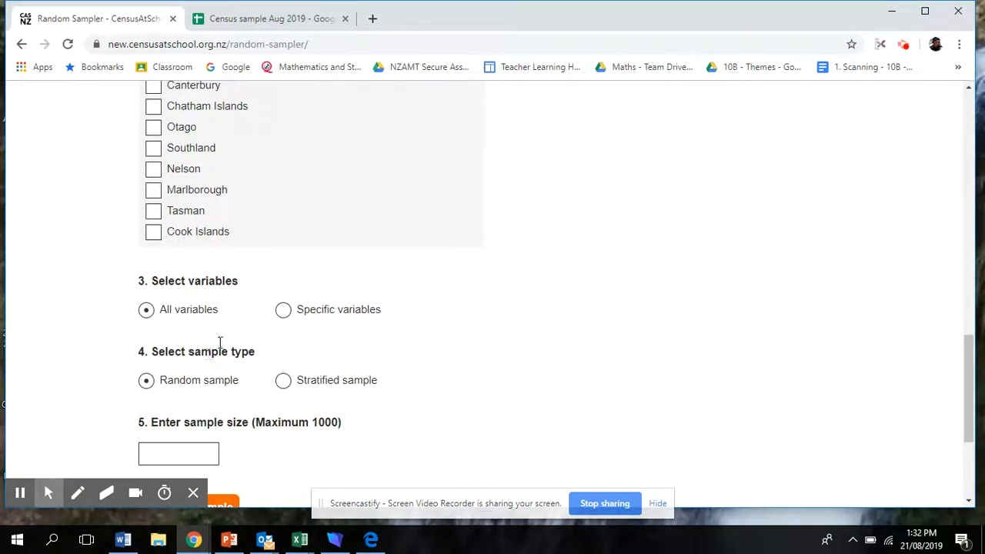
{"action": "left_click", "coordinate": [283, 310]}
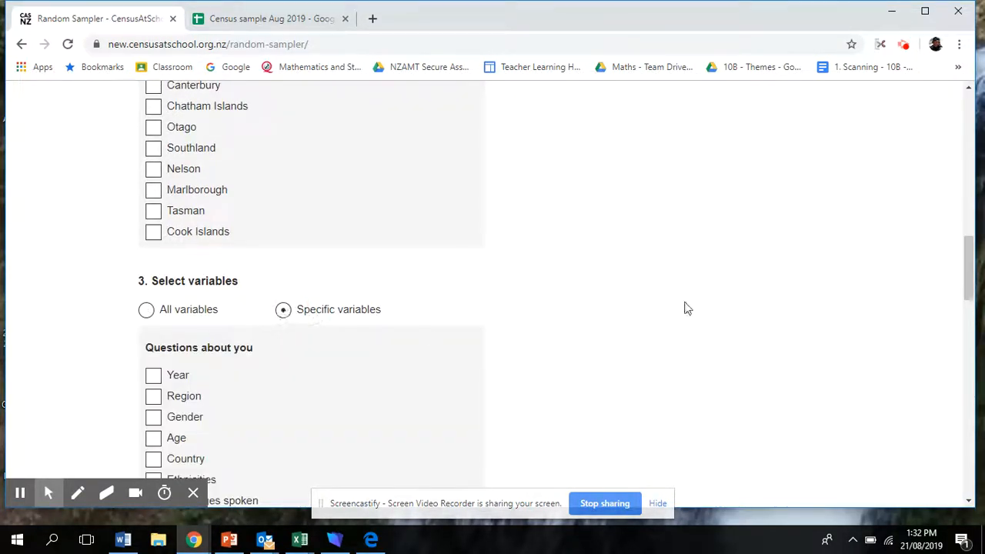
{"action": "left_click_drag", "start_coordinate": [967, 263], "coordinate": [968, 279]}
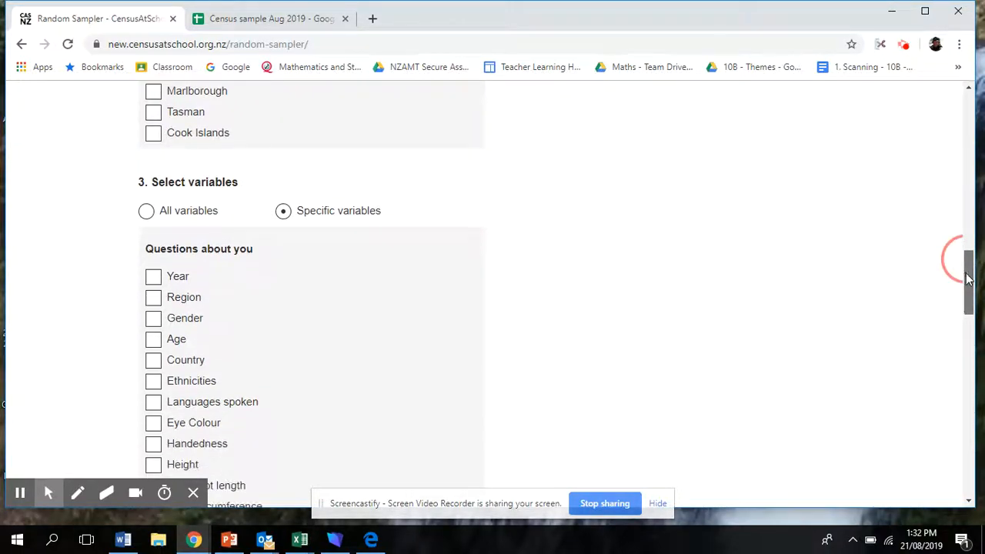
{"action": "left_click", "coordinate": [155, 298]}
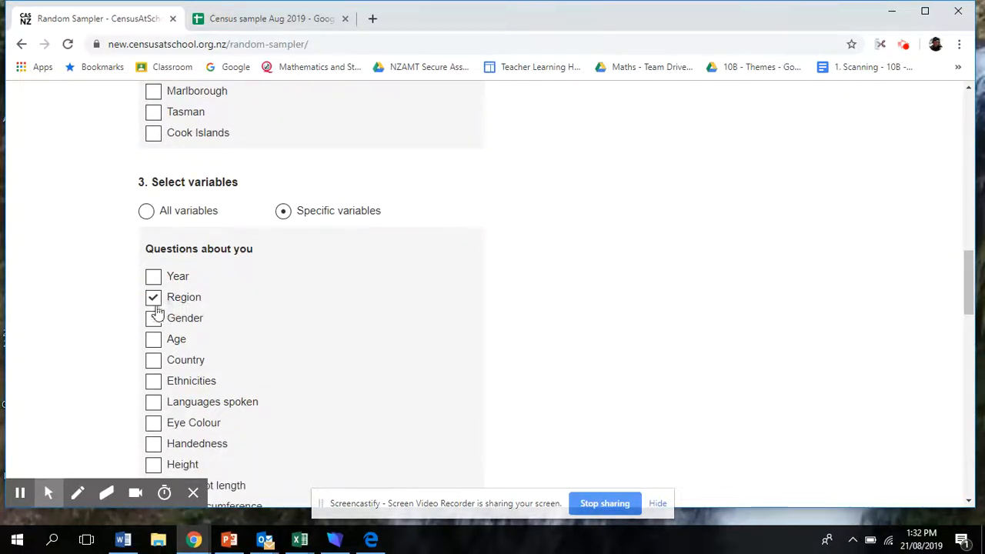
{"action": "left_click", "coordinate": [156, 319]}
{"action": "left_click", "coordinate": [153, 430]}
Include Travel method to school, Travel time to school and Bag weight from the school questions.
{"action": "left_click_drag", "start_coordinate": [972, 284], "coordinate": [976, 332]}
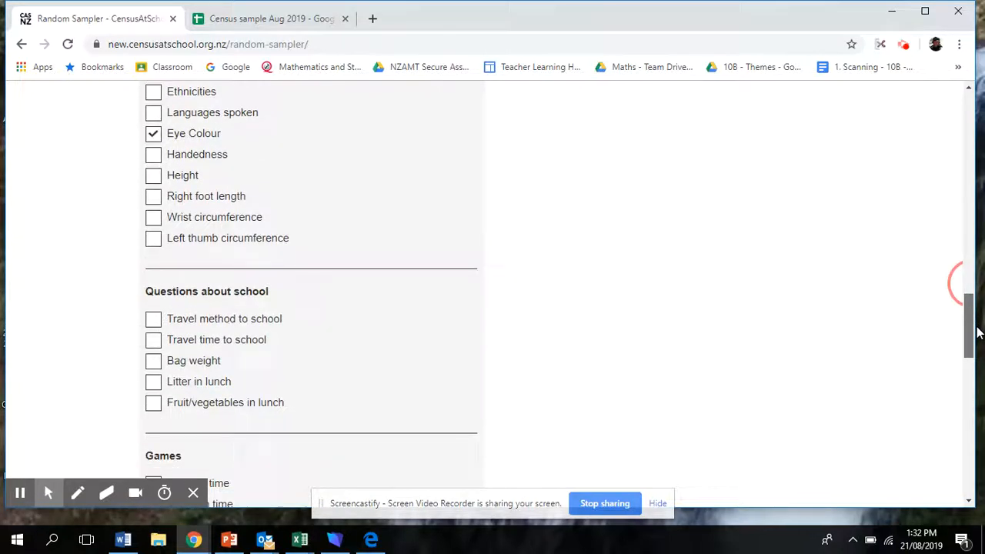
{"action": "left_click", "coordinate": [155, 322]}
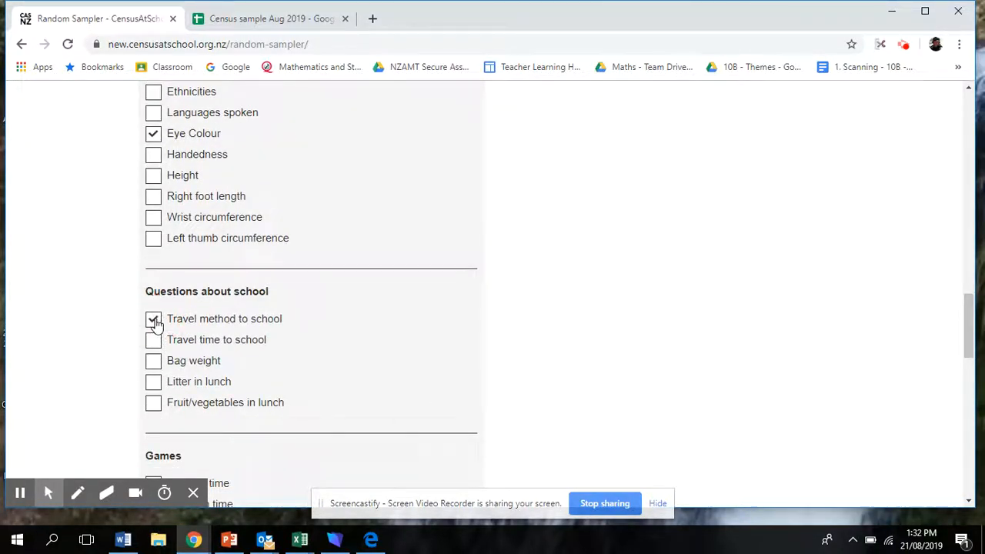
{"action": "left_click", "coordinate": [155, 363]}
{"action": "left_click", "coordinate": [152, 343]}
Include the Memory time and Reaction time variables from the games section.
{"action": "left_click_drag", "start_coordinate": [969, 341], "coordinate": [969, 395]}
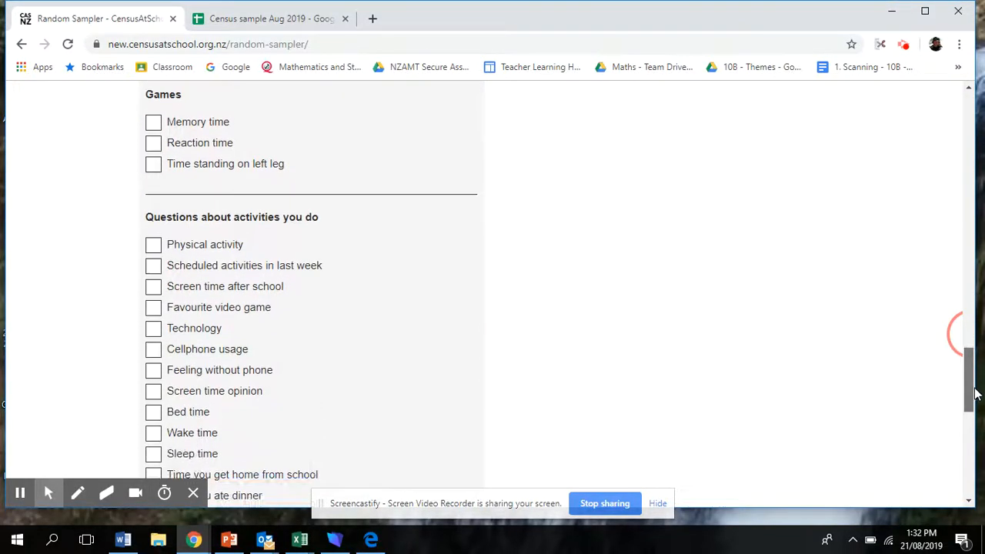
{"action": "left_click", "coordinate": [154, 123]}
{"action": "left_click", "coordinate": [154, 143]}
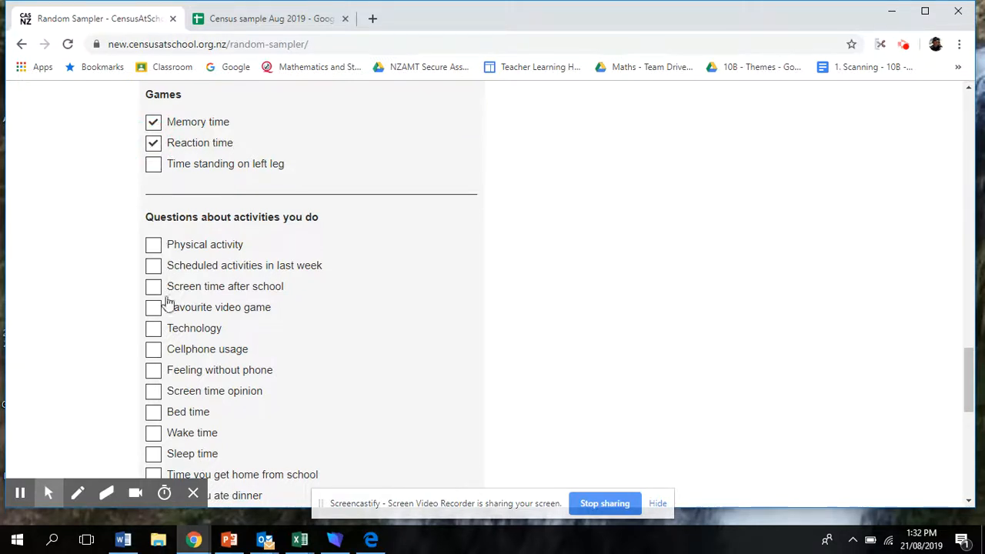
Include the activity variables Bed time, Wake time and Time you get home from school, plus Climate change opinion.
{"action": "left_click", "coordinate": [156, 416]}
{"action": "left_click", "coordinate": [157, 435]}
{"action": "left_click", "coordinate": [155, 475]}
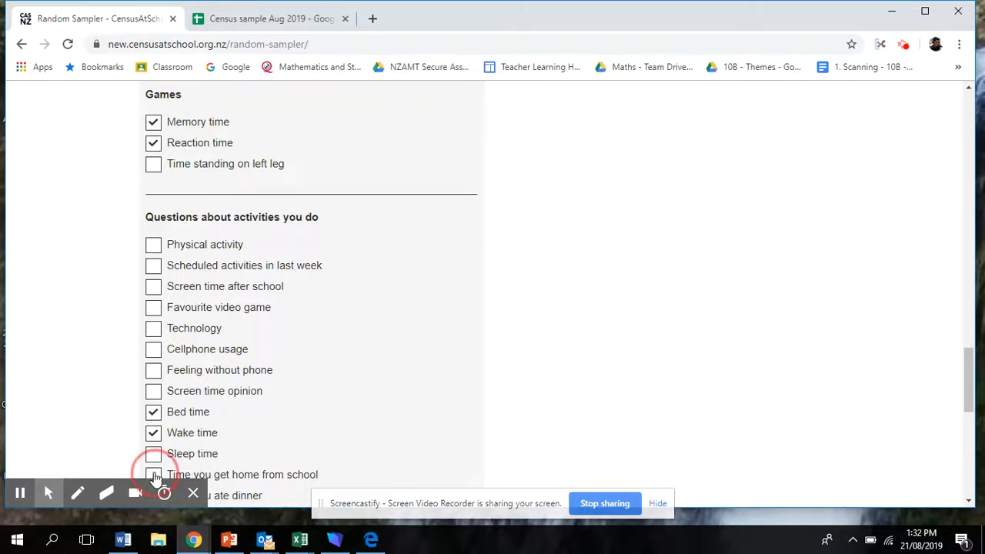
{"action": "left_click_drag", "start_coordinate": [974, 342], "coordinate": [971, 420]}
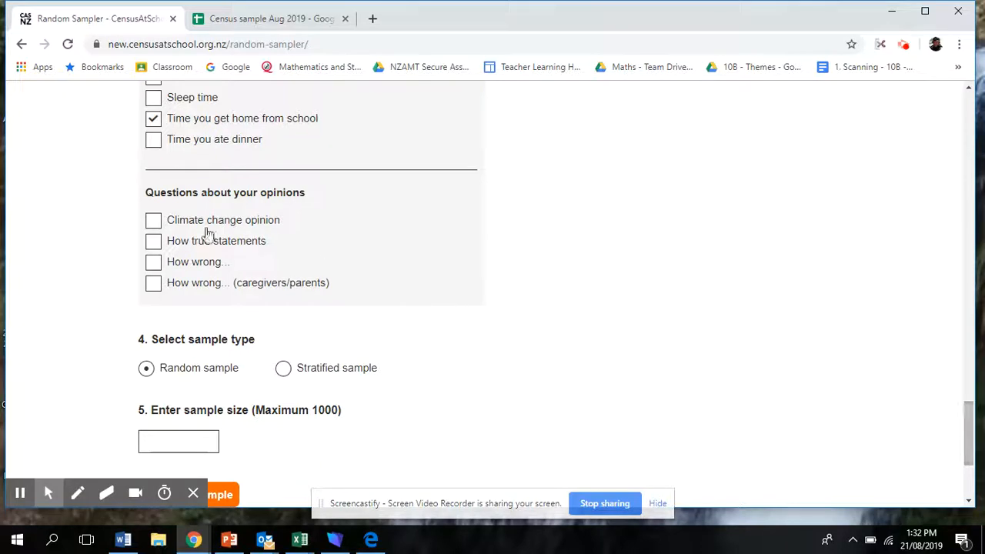
{"action": "left_click", "coordinate": [154, 221]}
Set the sample size to 100 and generate the random sample.
{"action": "left_click", "coordinate": [156, 439]}
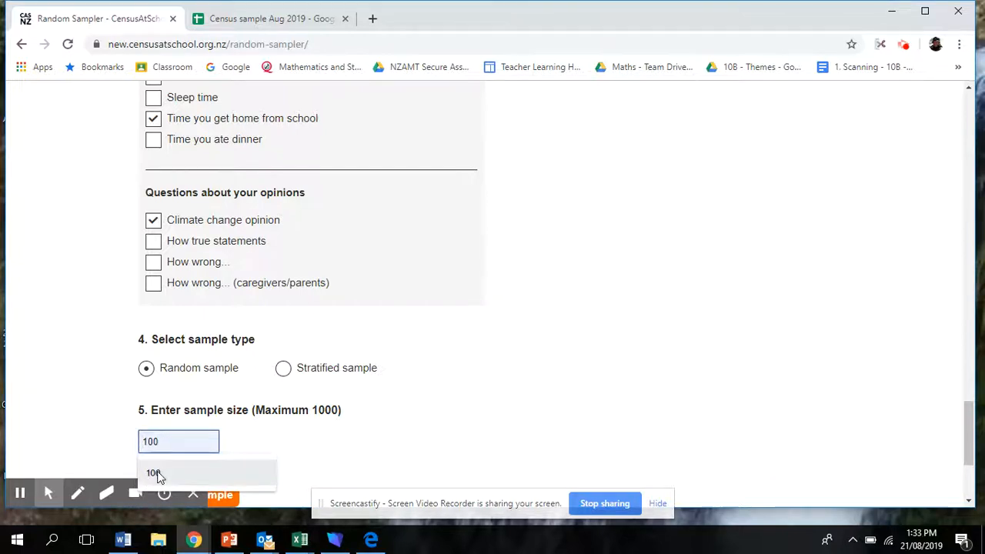
{"action": "left_click", "coordinate": [157, 474]}
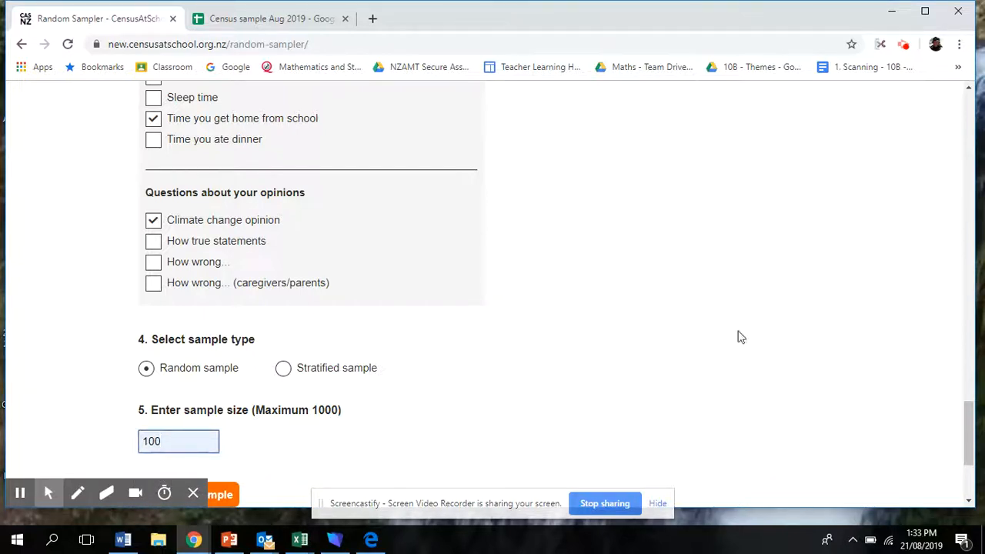
{"action": "scroll", "coordinate": [973, 423], "scroll_direction": "down", "scroll_amount": 2}
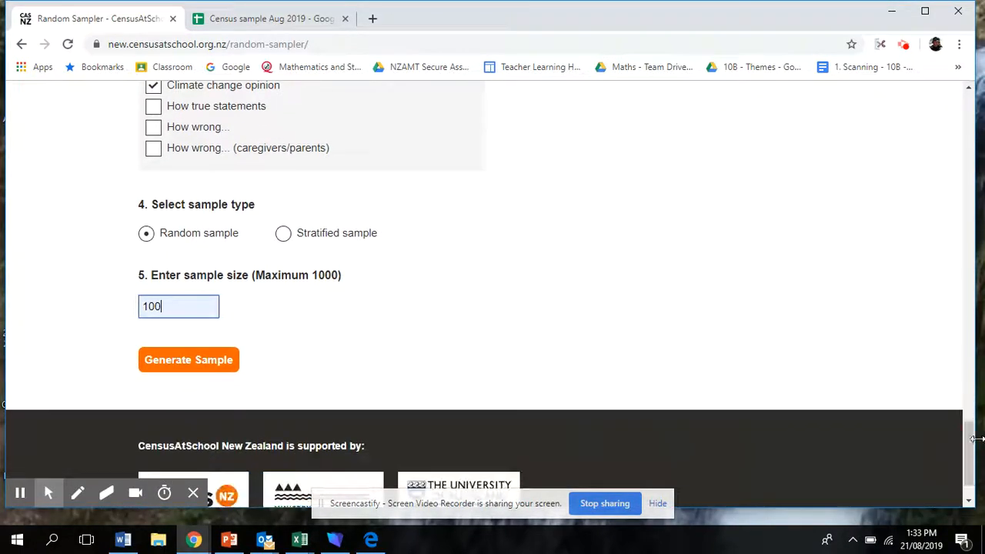
{"action": "left_click", "coordinate": [197, 366]}
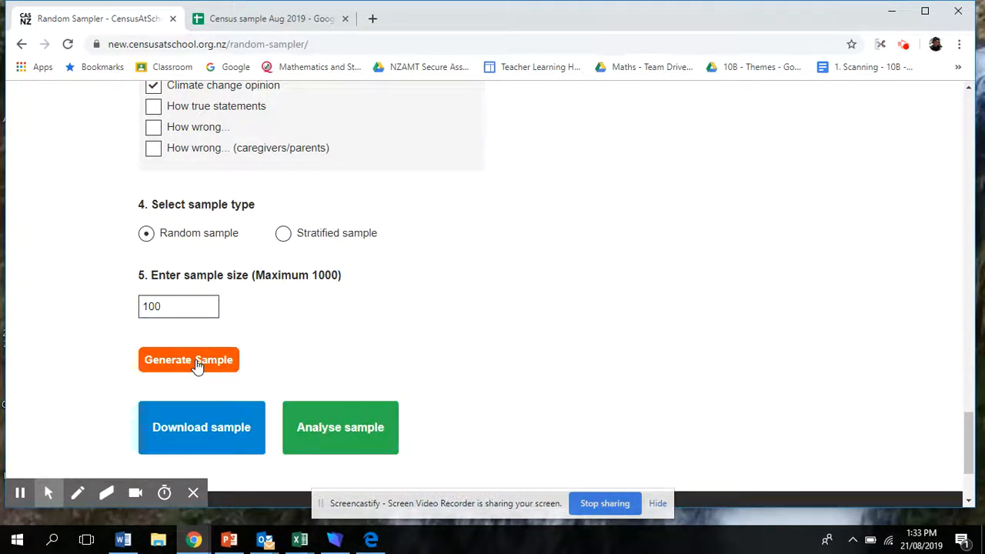
Download the generated sample and open the file in Excel to view its data.
{"action": "left_click", "coordinate": [199, 428]}
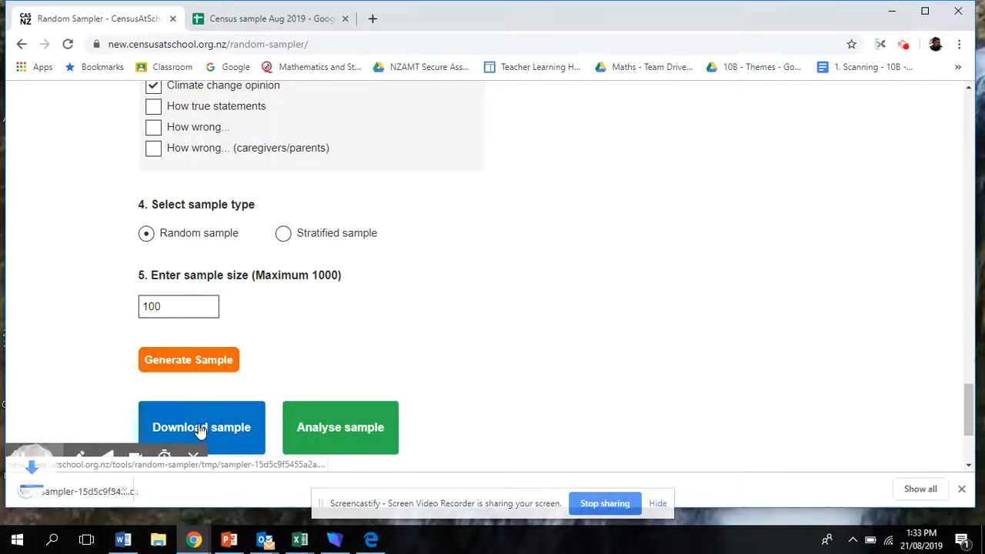
{"action": "left_click", "coordinate": [67, 491]}
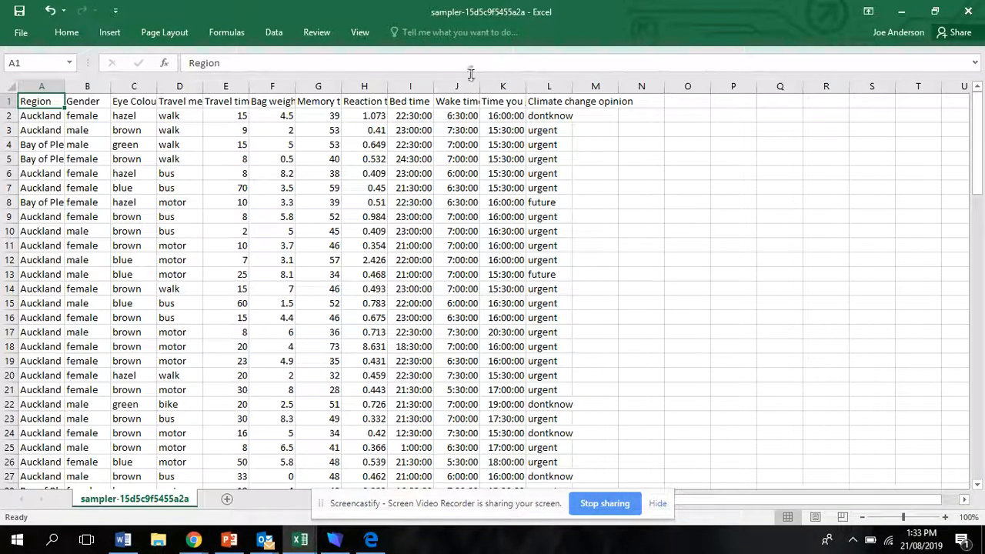
{"action": "left_click", "coordinate": [903, 11]}
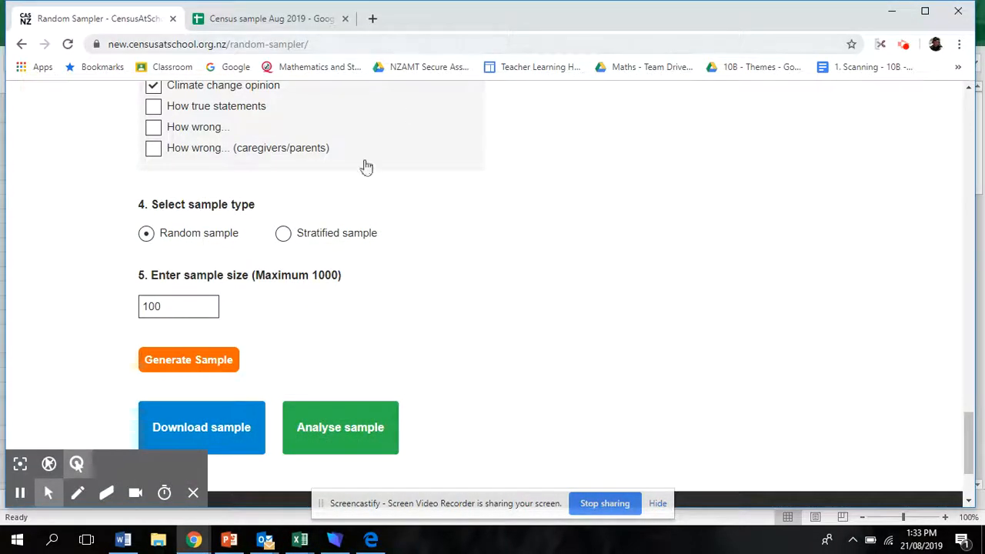
Switch to the Census sample Aug 2019 sheet in Google Sheets and insert a column directly after Bed time.
{"action": "left_click", "coordinate": [266, 20]}
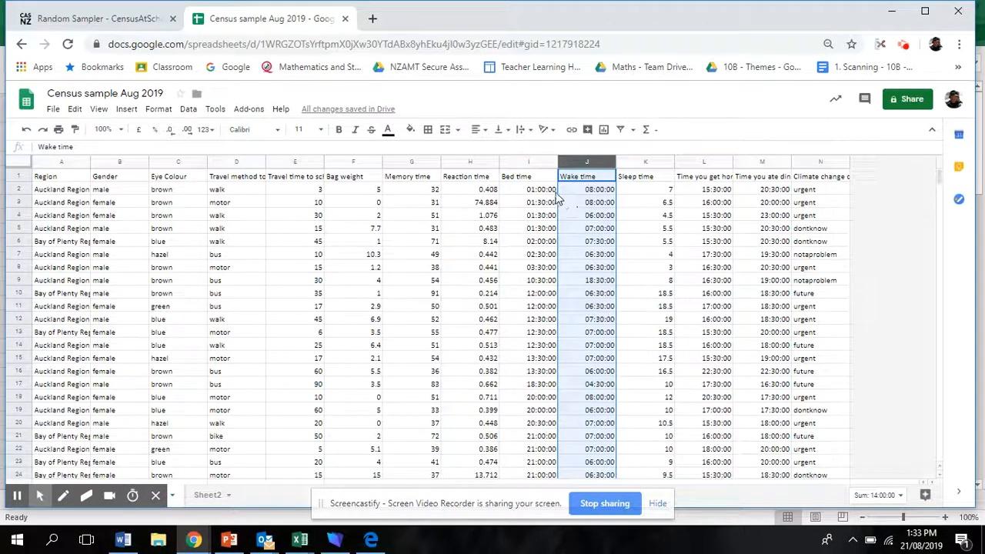
{"action": "left_click", "coordinate": [530, 178]}
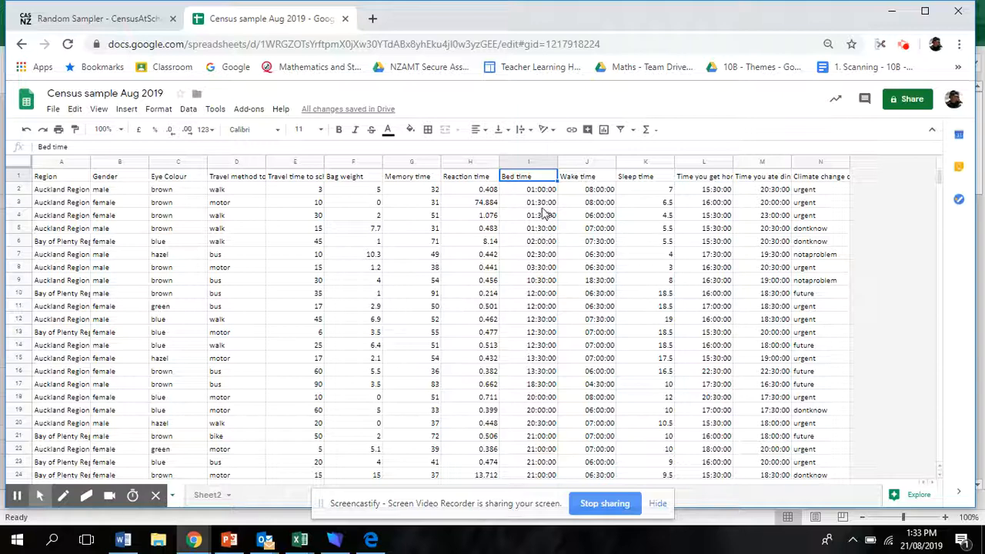
{"action": "right_click", "coordinate": [536, 165]}
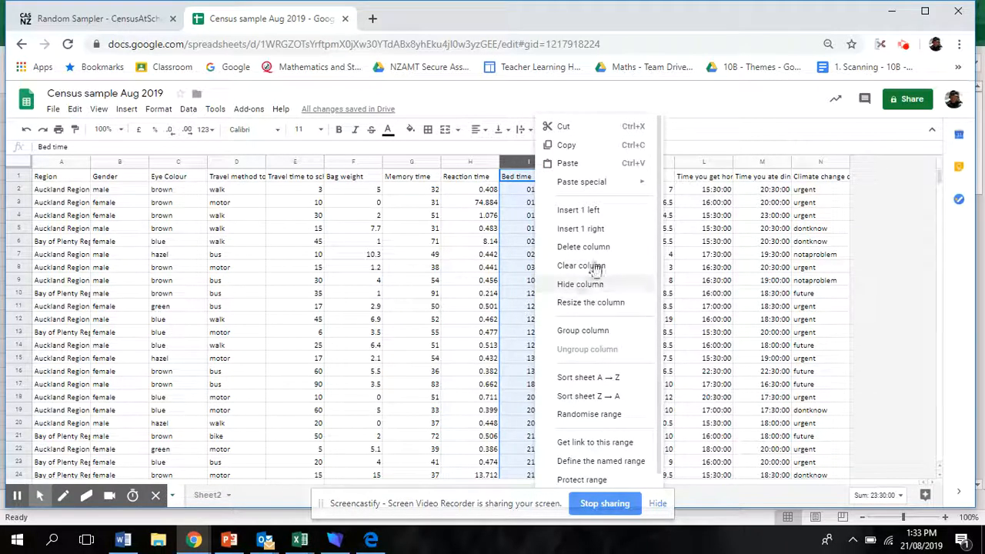
{"action": "left_click", "coordinate": [594, 229]}
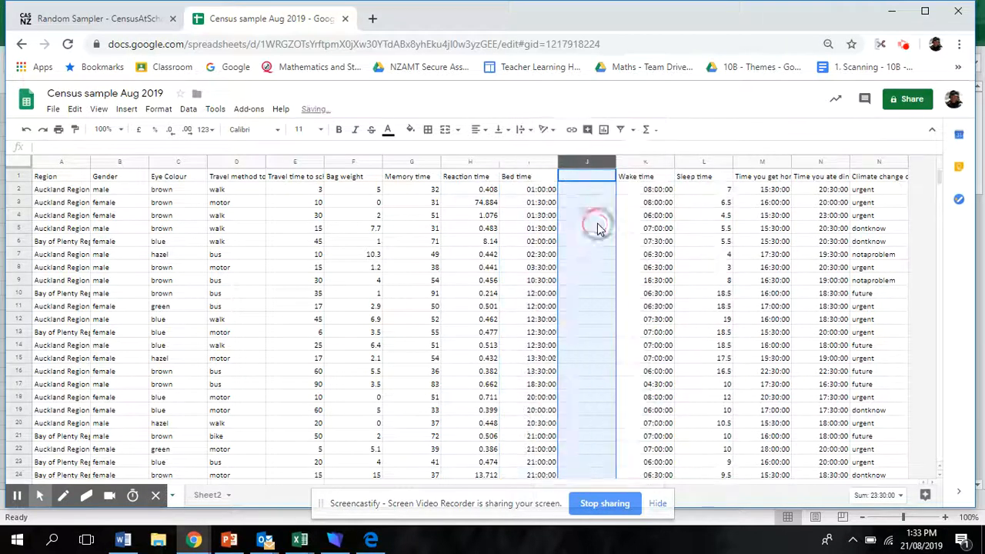
Give the new empty column the header "Bed time decimal" in cell J1.
{"action": "left_click", "coordinate": [582, 180]}
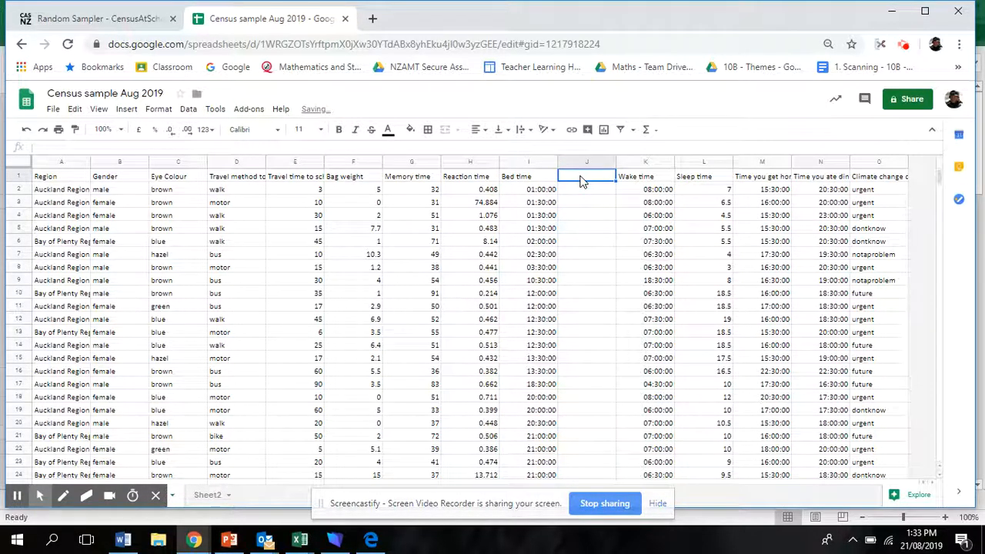
{"action": "type", "text": "Bed time decimal"}
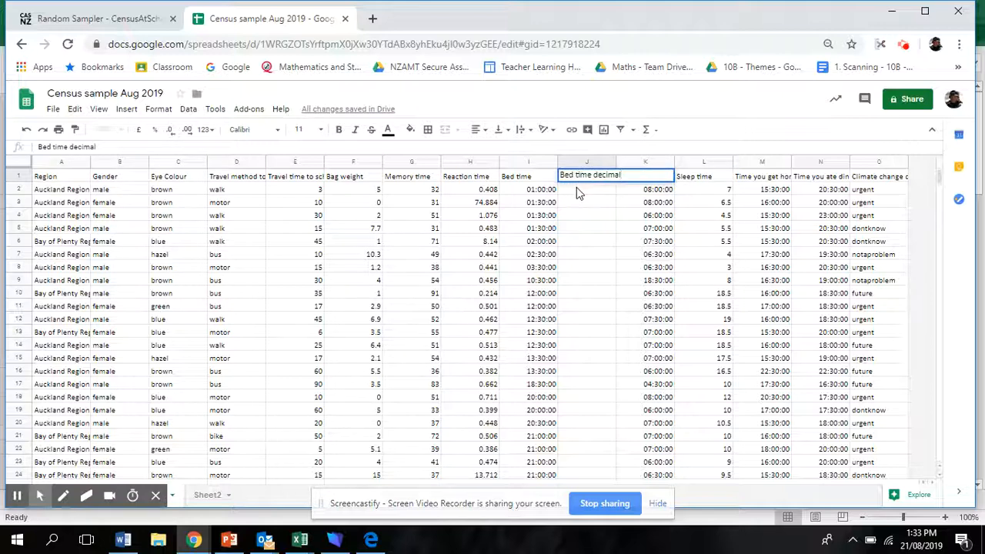
{"action": "key", "text": "Return"}
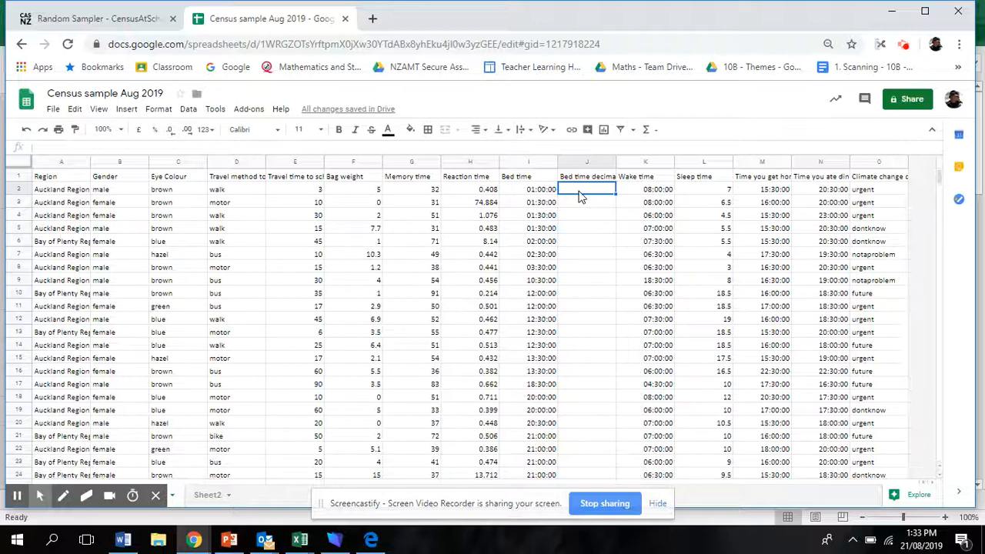
Enter the formula =I2*24 in cell J2 to convert the first bed time into decimal hours.
{"action": "type", "text": "="}
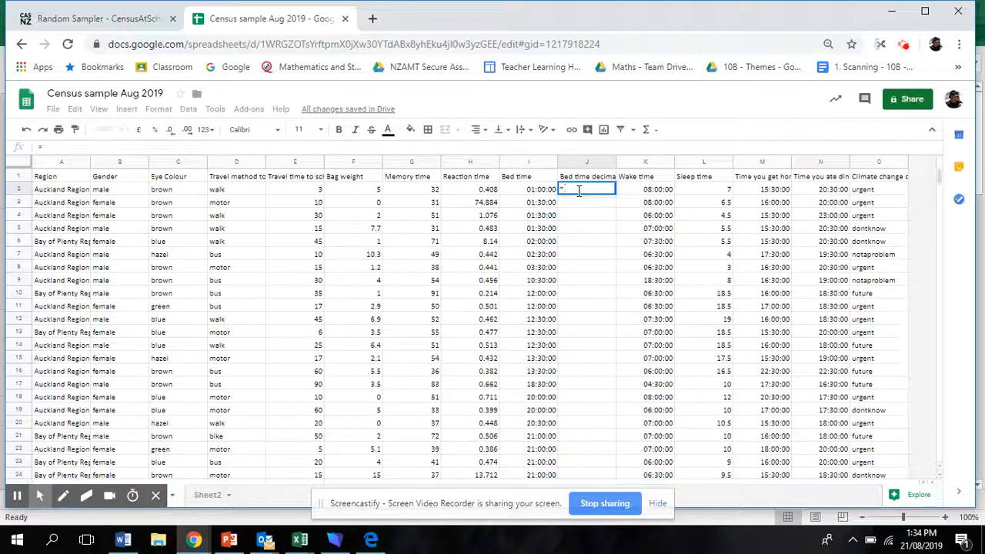
{"action": "left_click", "coordinate": [540, 192]}
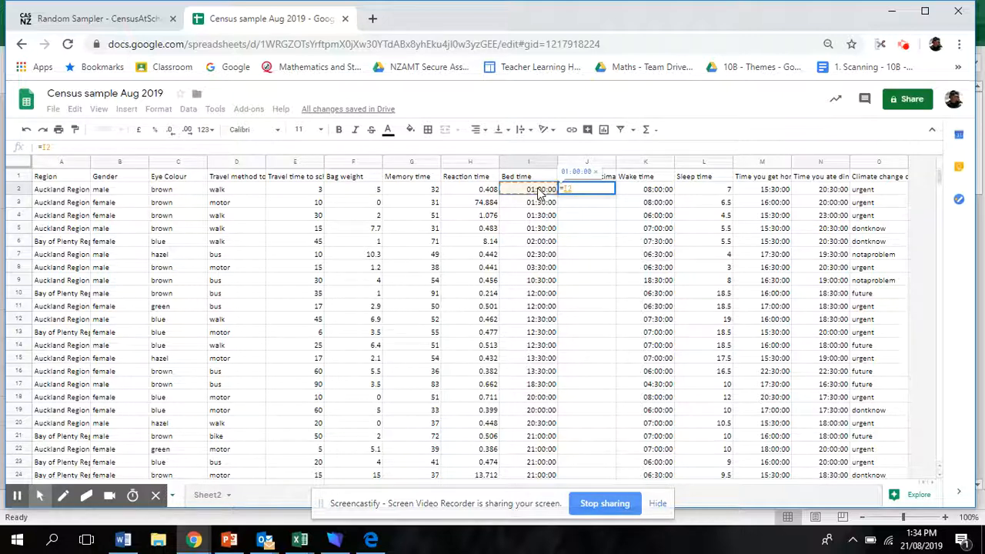
{"action": "type", "text": "*"}
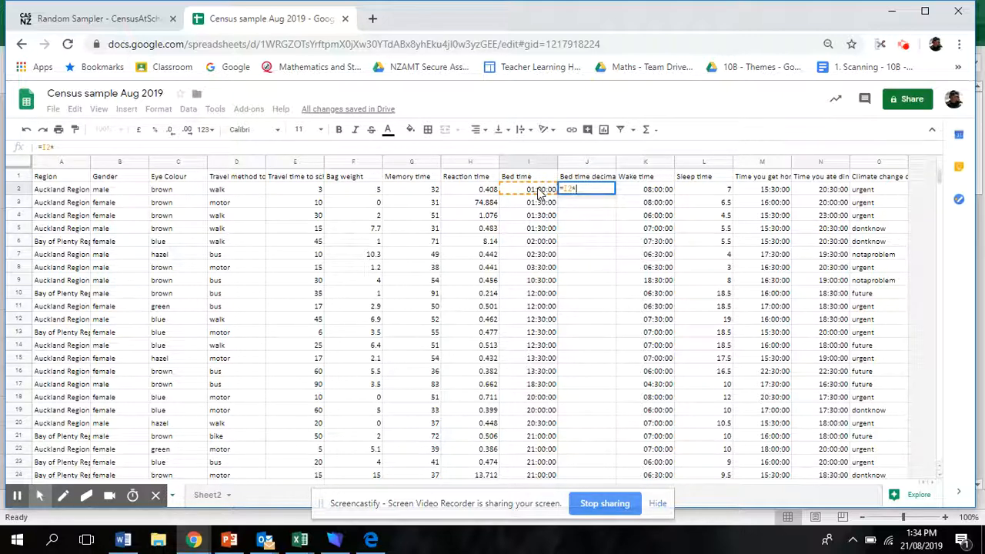
{"action": "type", "text": "24"}
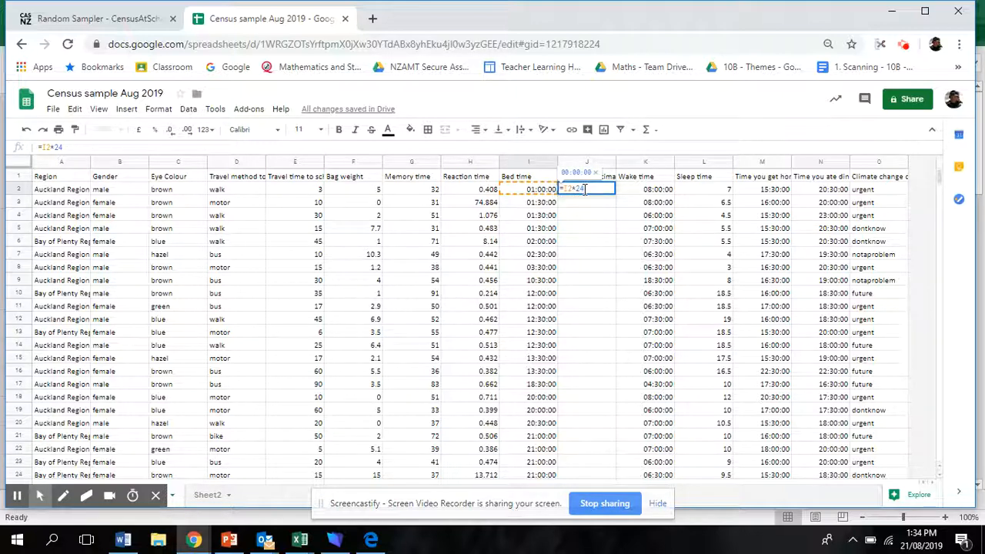
{"action": "key", "text": "Return"}
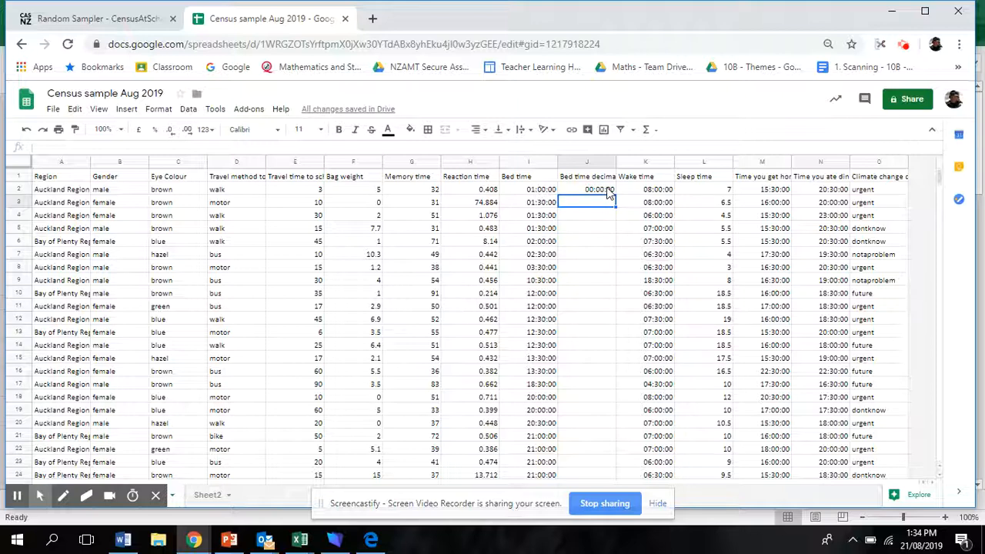
Fill the J2 formula down to row 101 and format the filled cells as numbers with two decimal places.
{"action": "left_click", "coordinate": [607, 192]}
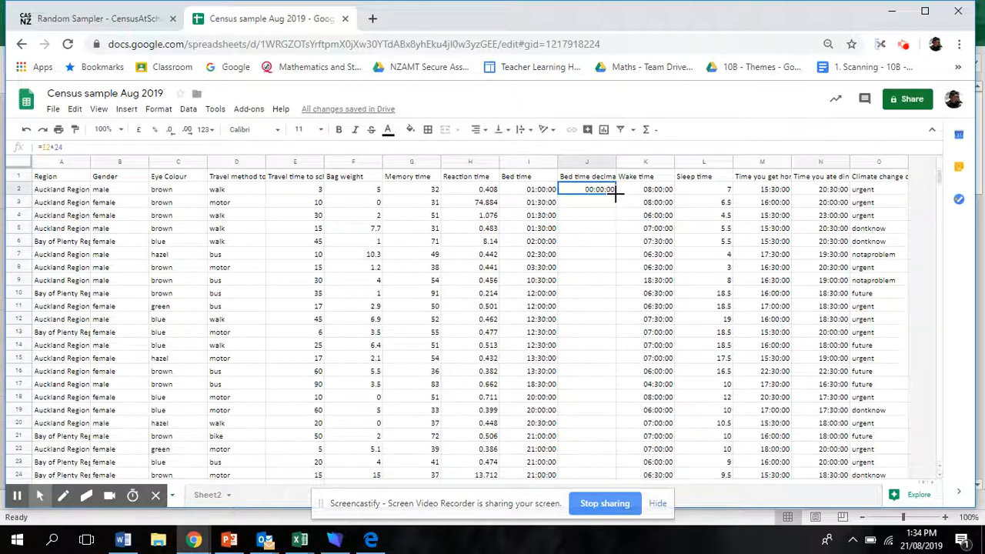
{"action": "left_click_drag", "start_coordinate": [616, 195], "coordinate": [615, 397]}
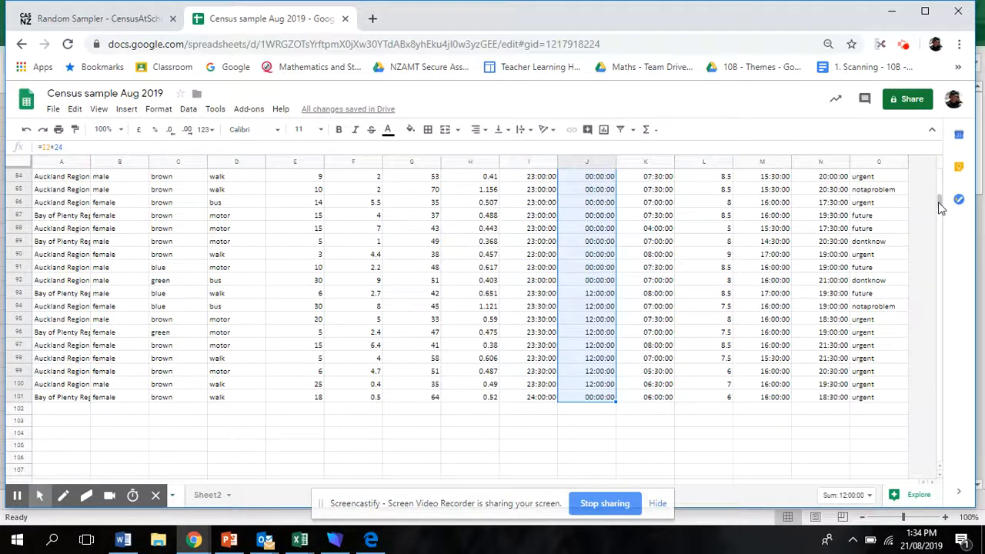
{"action": "left_click_drag", "start_coordinate": [939, 202], "coordinate": [946, 159]}
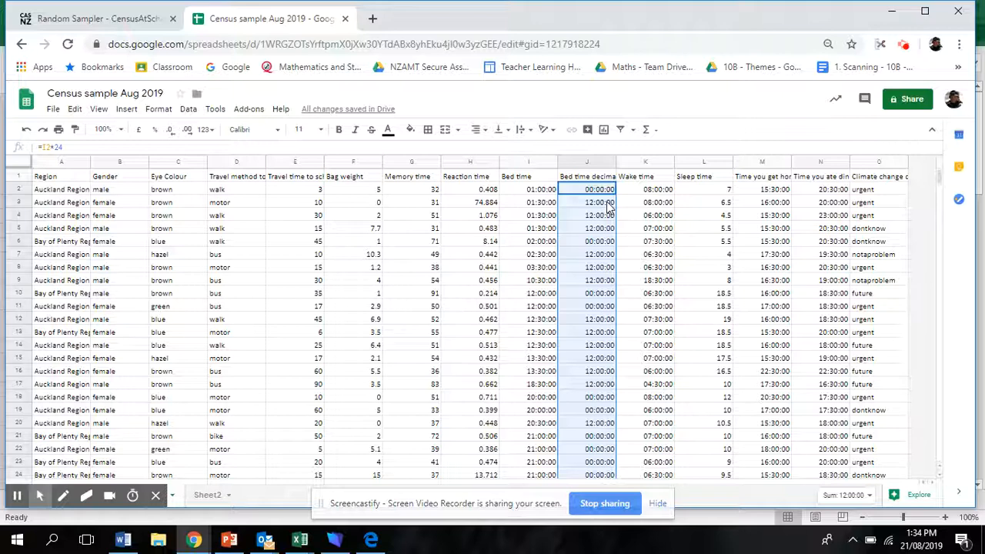
{"action": "key", "text": "ctrl+shift+1"}
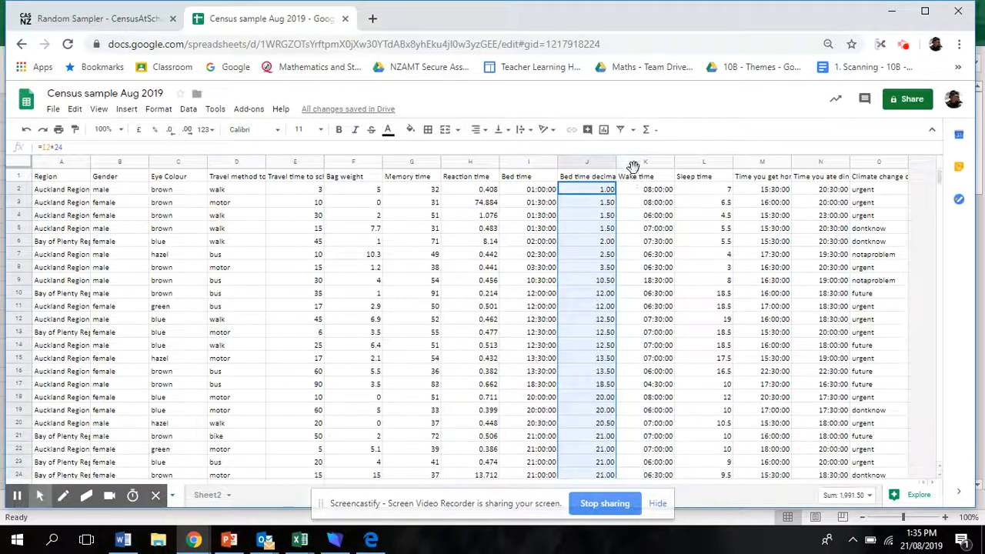
Insert a helper column directly after Bed time decimal, enter =J2+24 in K2 and fill it down to K8.
{"action": "right_click", "coordinate": [596, 163]}
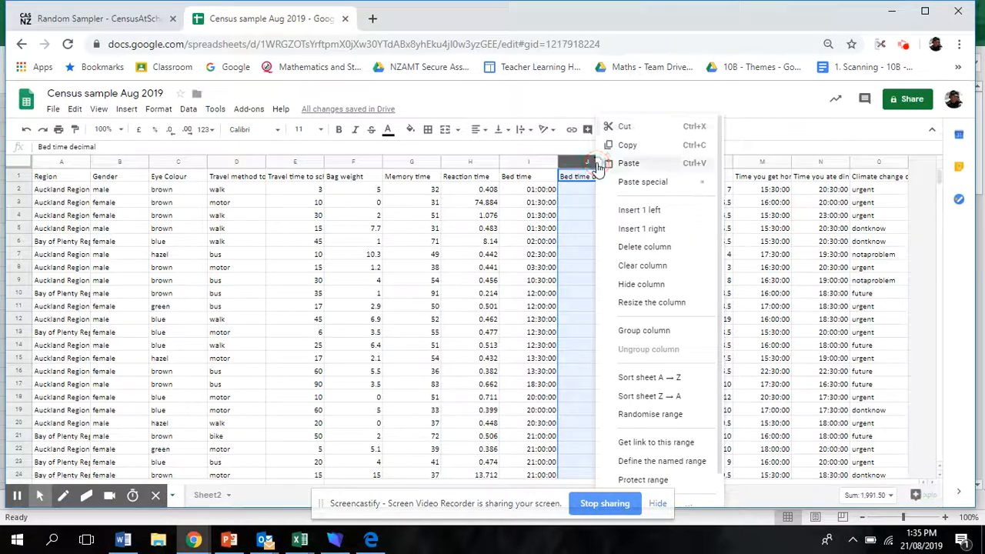
{"action": "left_click", "coordinate": [650, 229]}
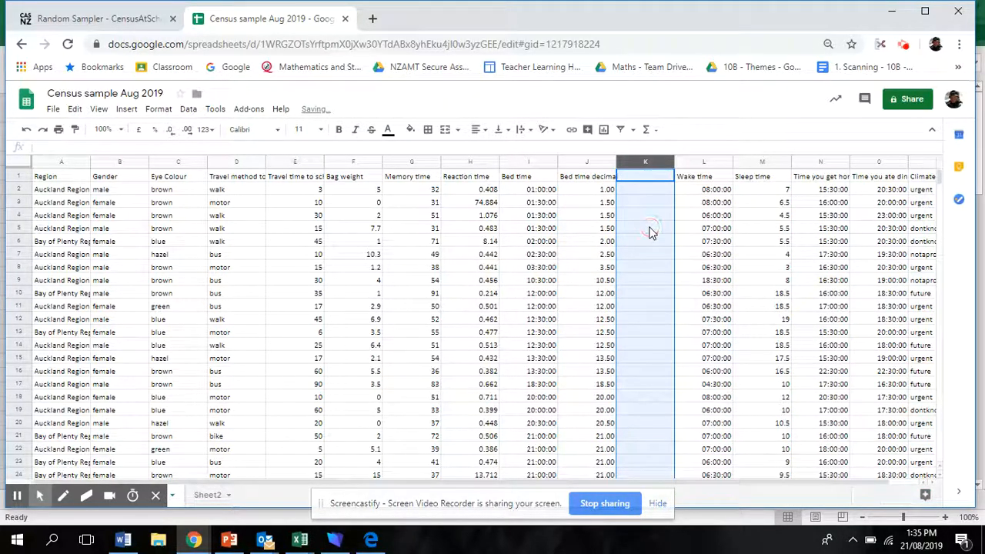
{"action": "left_click", "coordinate": [630, 190]}
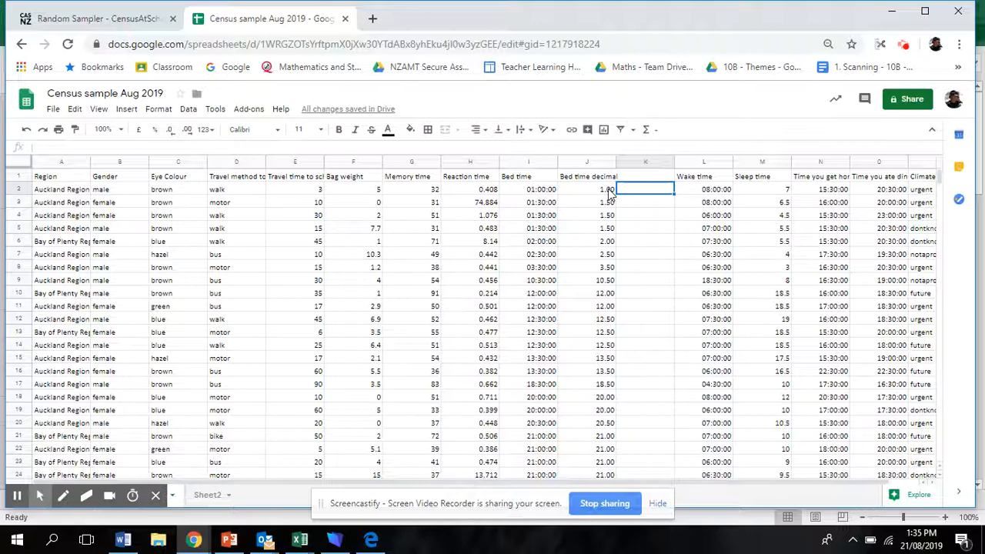
{"action": "type", "text": "="}
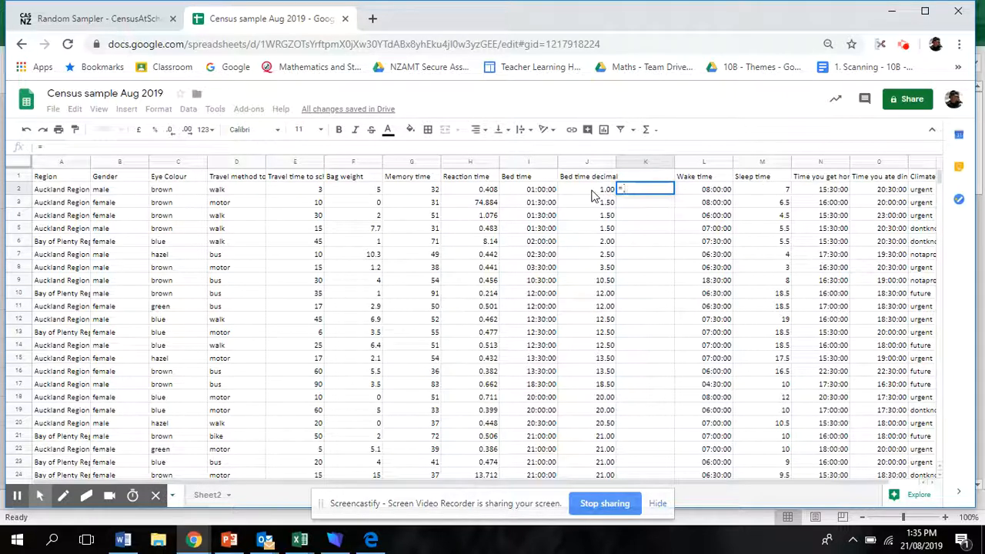
{"action": "left_click", "coordinate": [593, 193]}
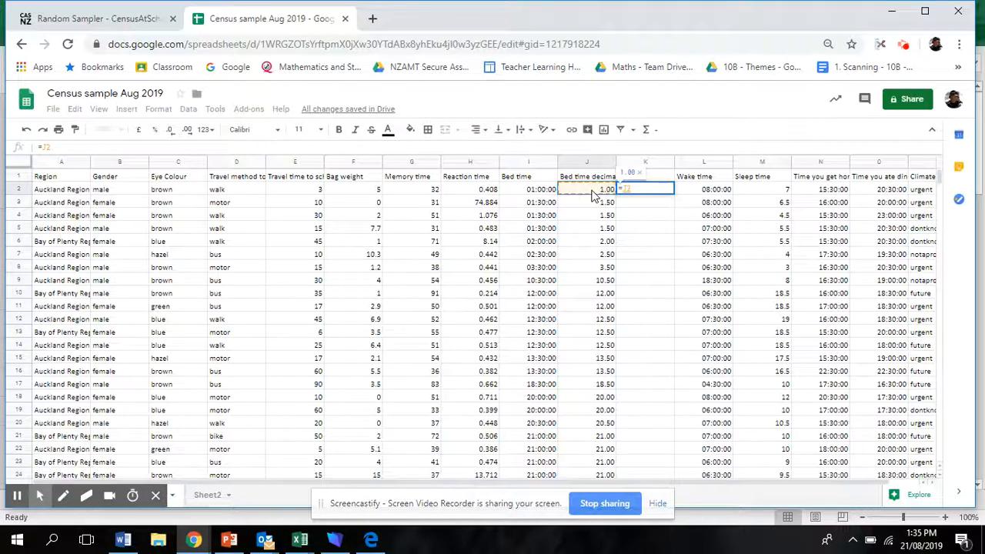
{"action": "type", "text": "+"}
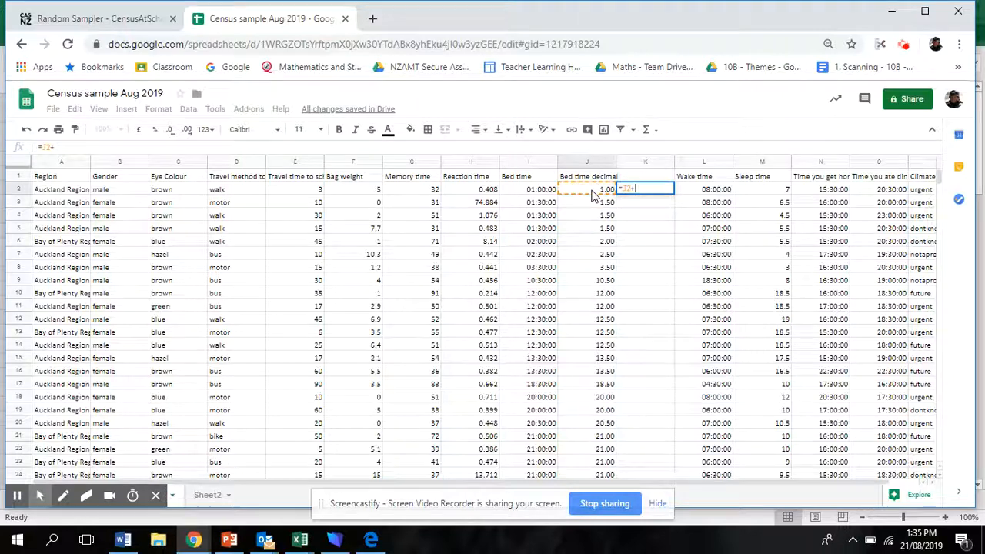
{"action": "type", "text": "24"}
{"action": "key", "text": "Return"}
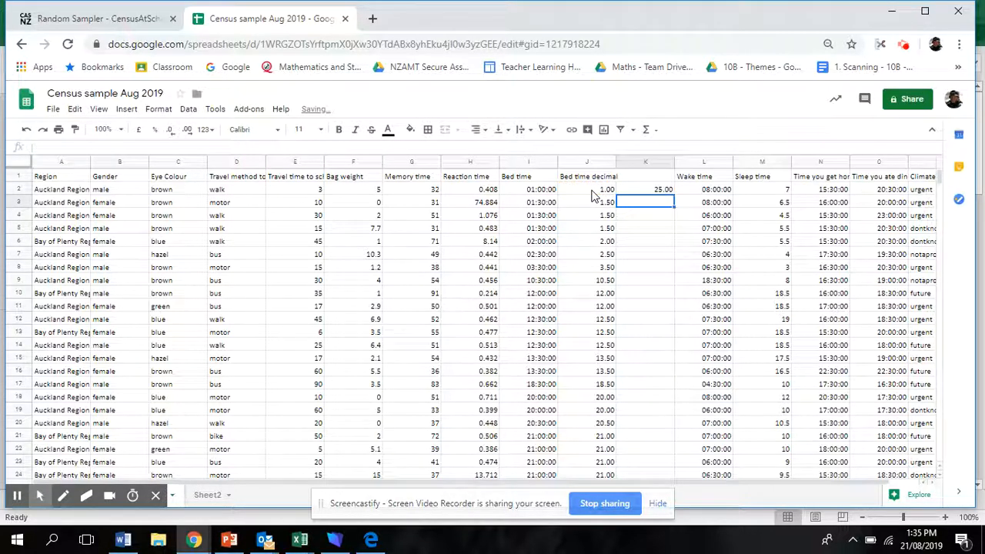
{"action": "left_click", "coordinate": [662, 191]}
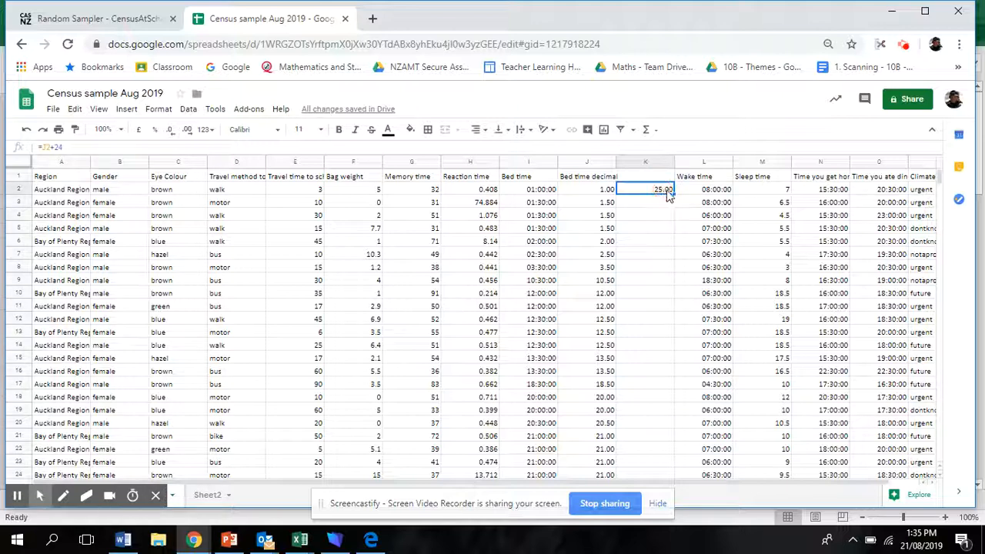
{"action": "left_click_drag", "start_coordinate": [672, 196], "coordinate": [671, 274]}
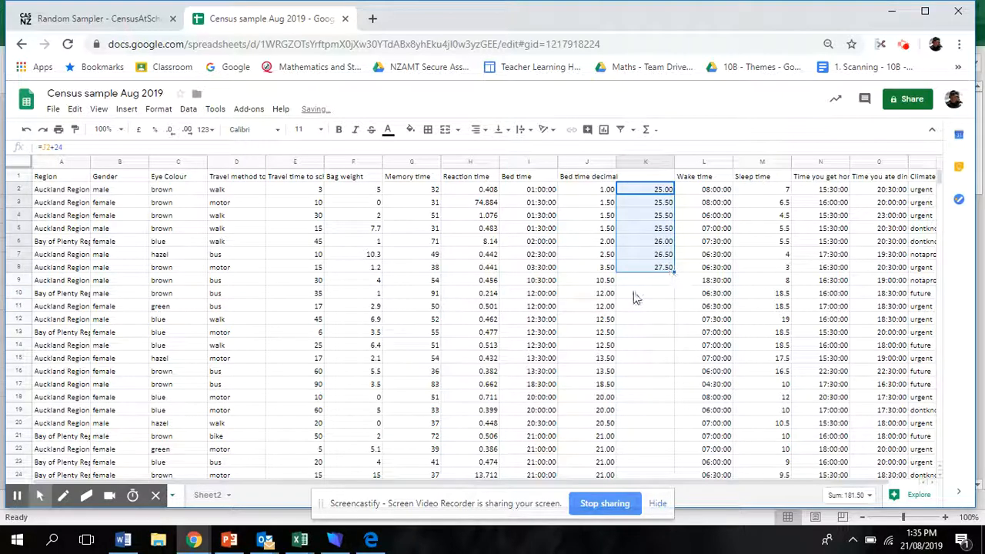
Enter =J9+12 in K9 of the helper column and fill it down to K16.
{"action": "left_click", "coordinate": [634, 282]}
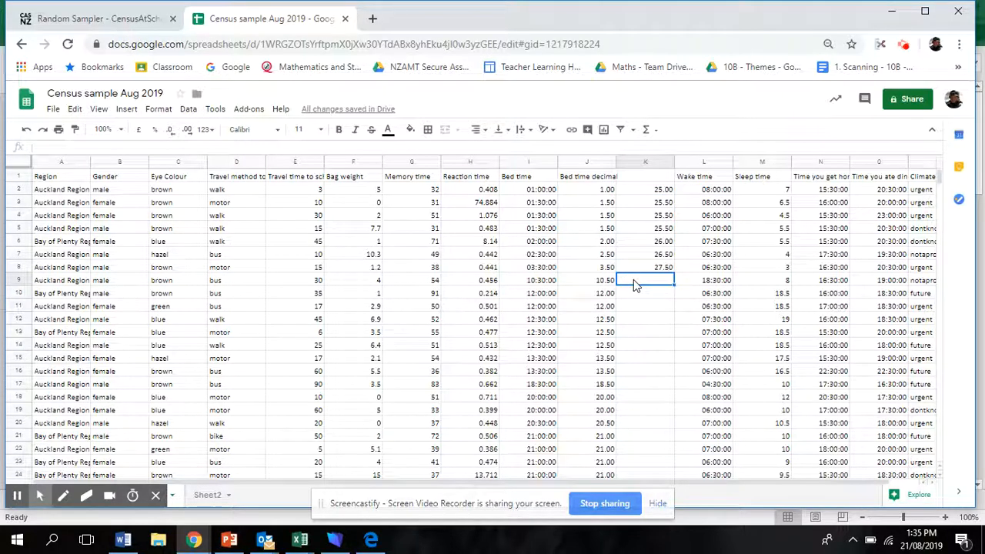
{"action": "type", "text": "="}
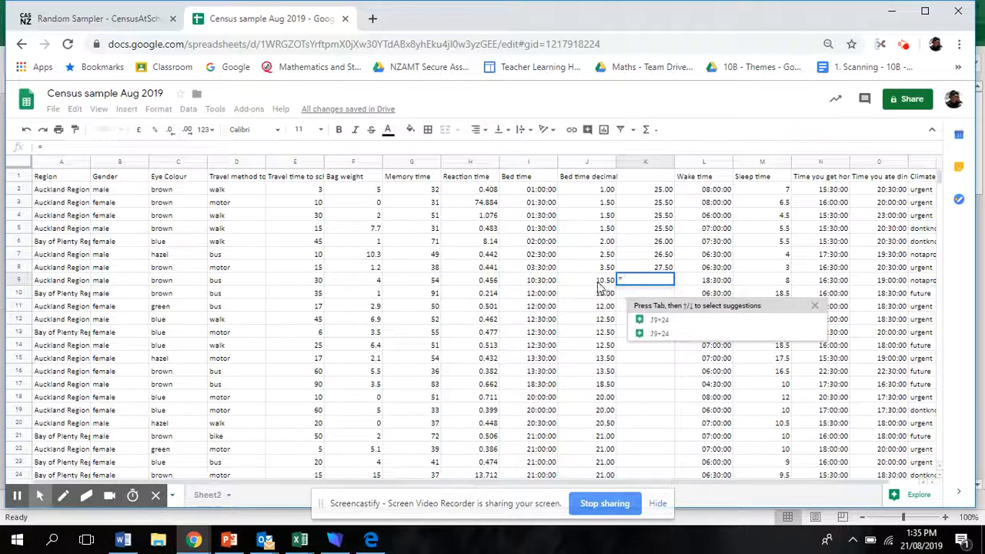
{"action": "left_click", "coordinate": [600, 281]}
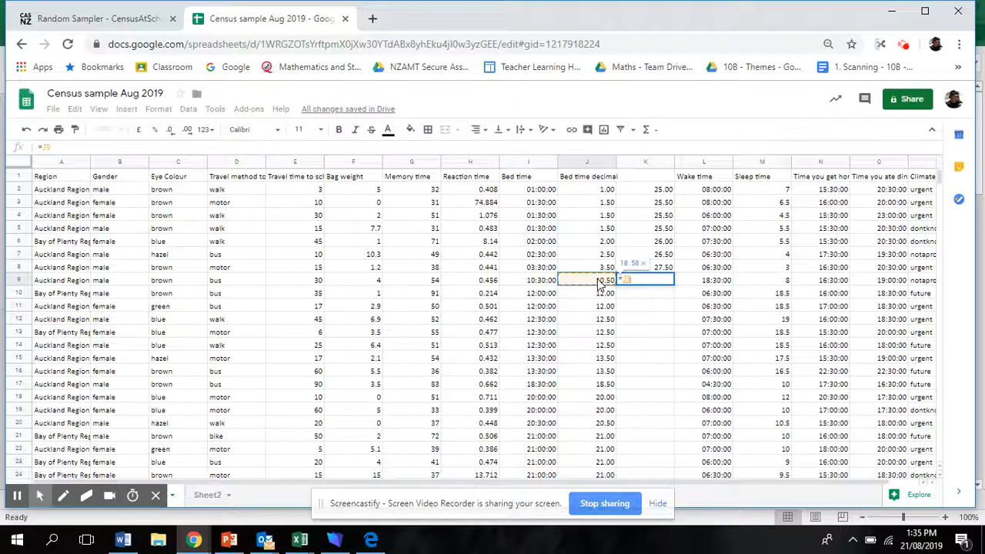
{"action": "type", "text": "+12"}
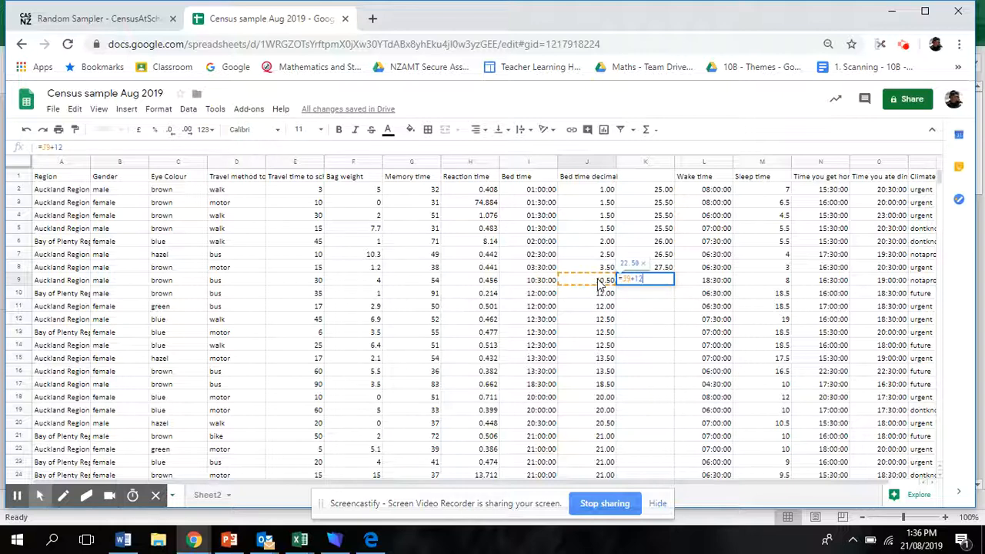
{"action": "key", "text": "Return"}
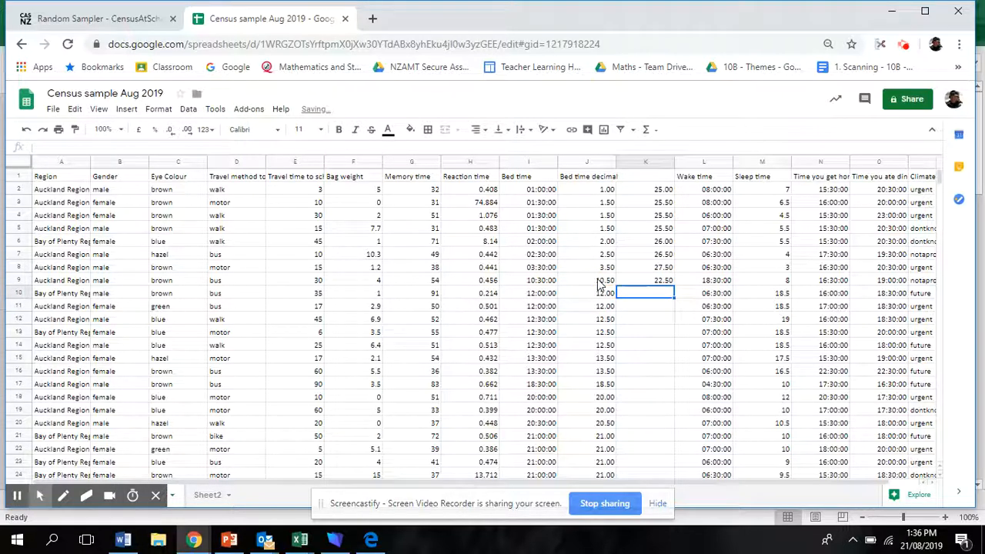
{"action": "left_click", "coordinate": [646, 281]}
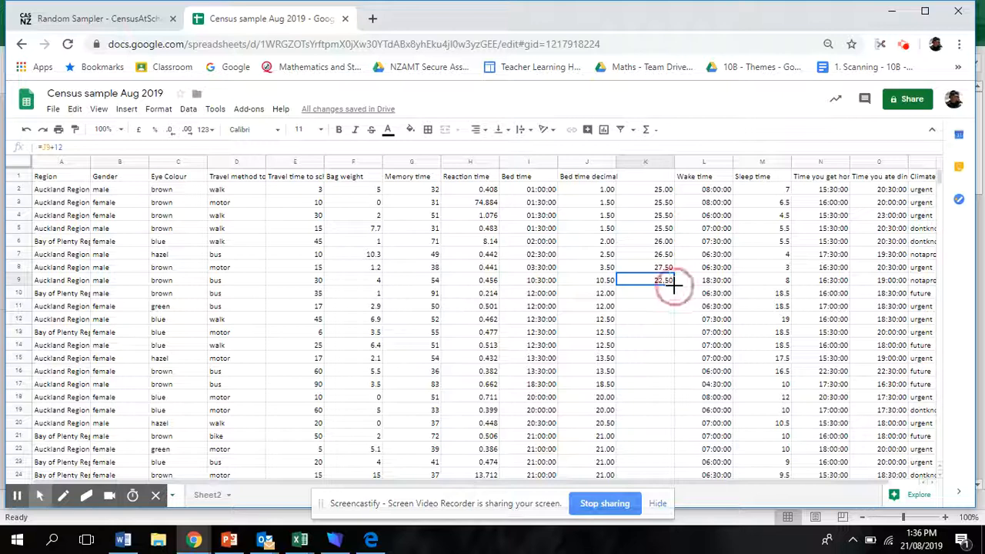
{"action": "left_click_drag", "start_coordinate": [673, 285], "coordinate": [670, 370]}
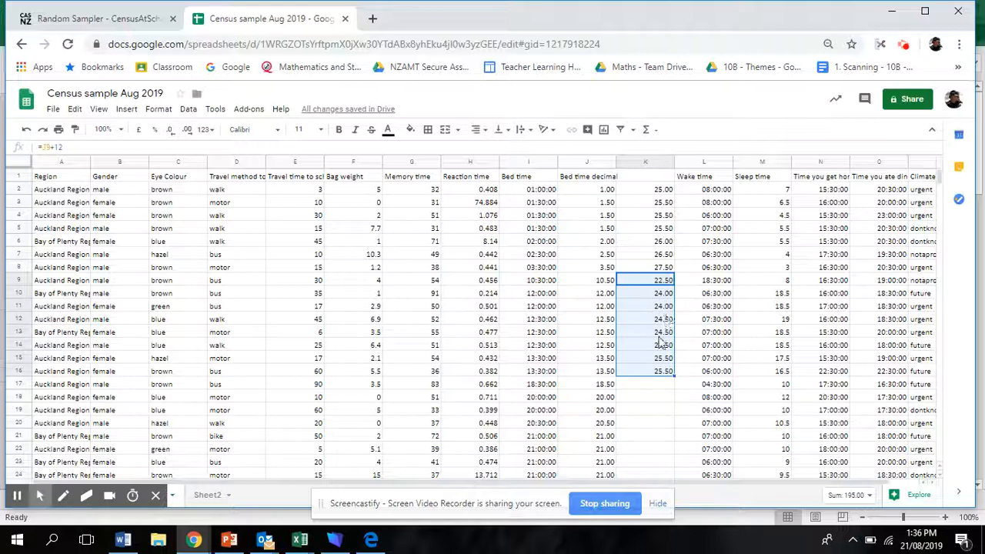
Copy the corrected times in K2:K16 and paste them as values only into Bed time decimal, starting at J2.
{"action": "left_click", "coordinate": [665, 388]}
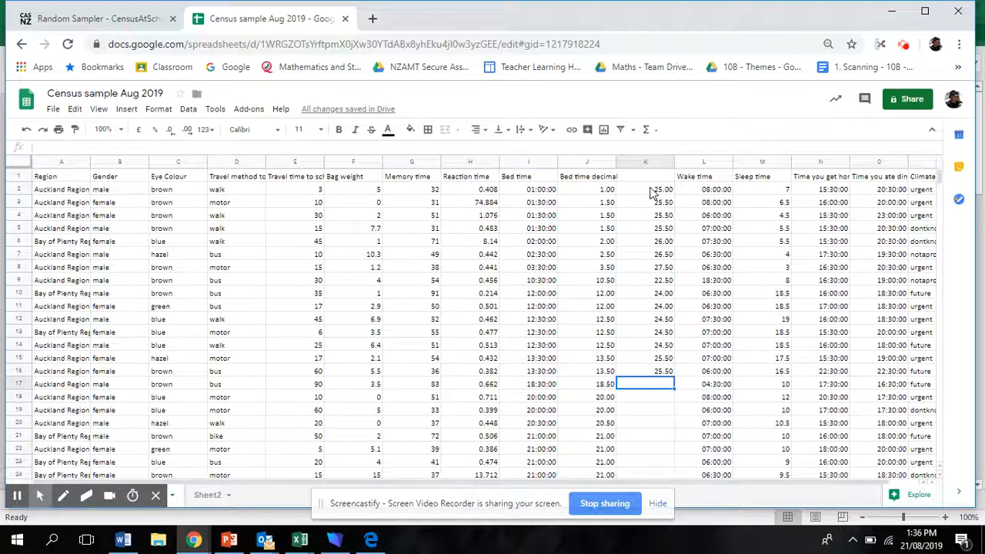
{"action": "left_click_drag", "start_coordinate": [650, 193], "coordinate": [650, 379]}
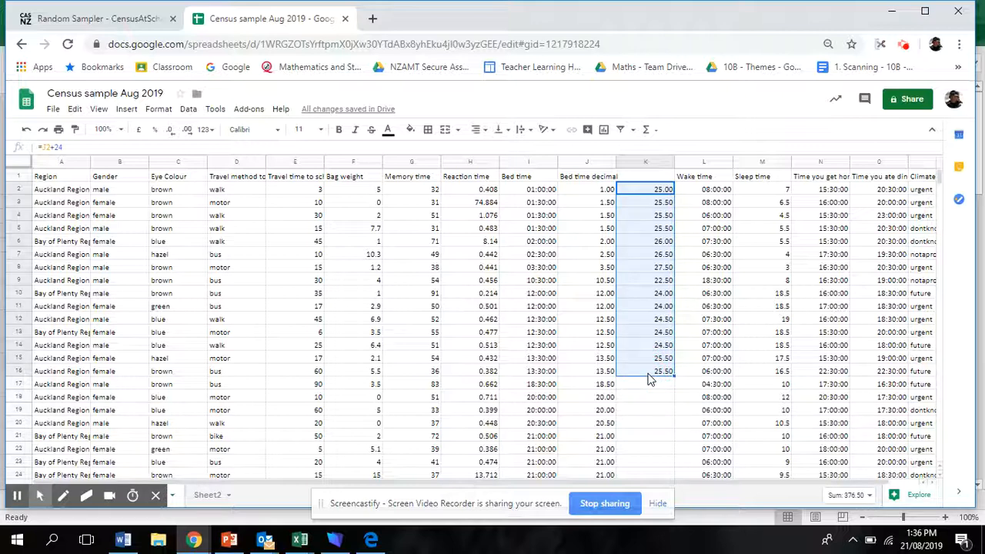
{"action": "key", "text": "ctrl+c"}
{"action": "left_click", "coordinate": [598, 193]}
{"action": "right_click", "coordinate": [599, 194]}
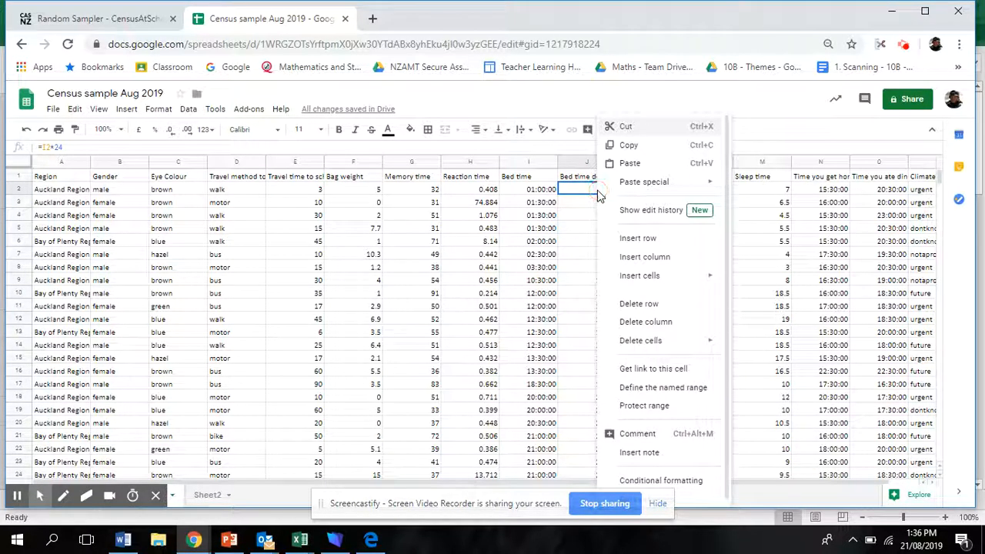
{"action": "mouse_move", "coordinate": [650, 187]}
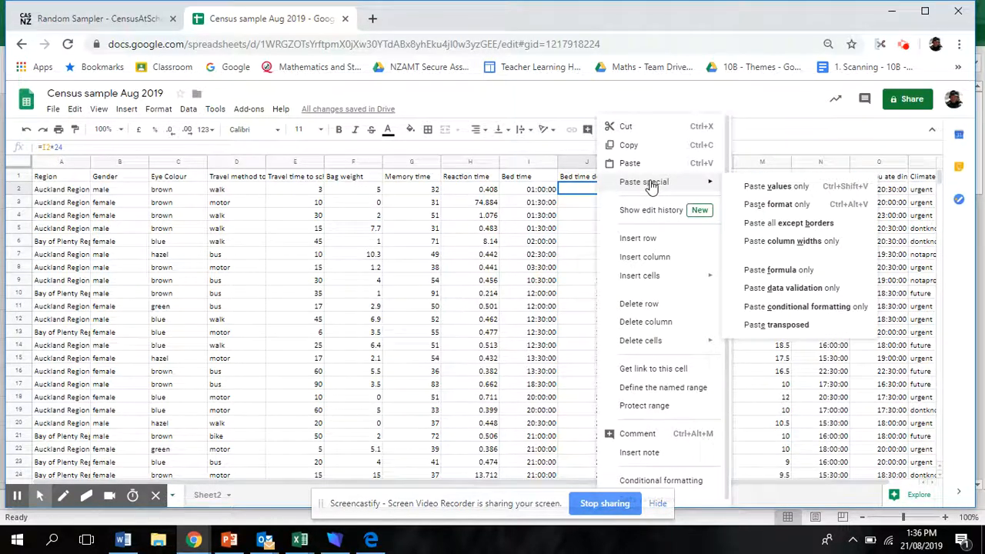
{"action": "left_click", "coordinate": [775, 188]}
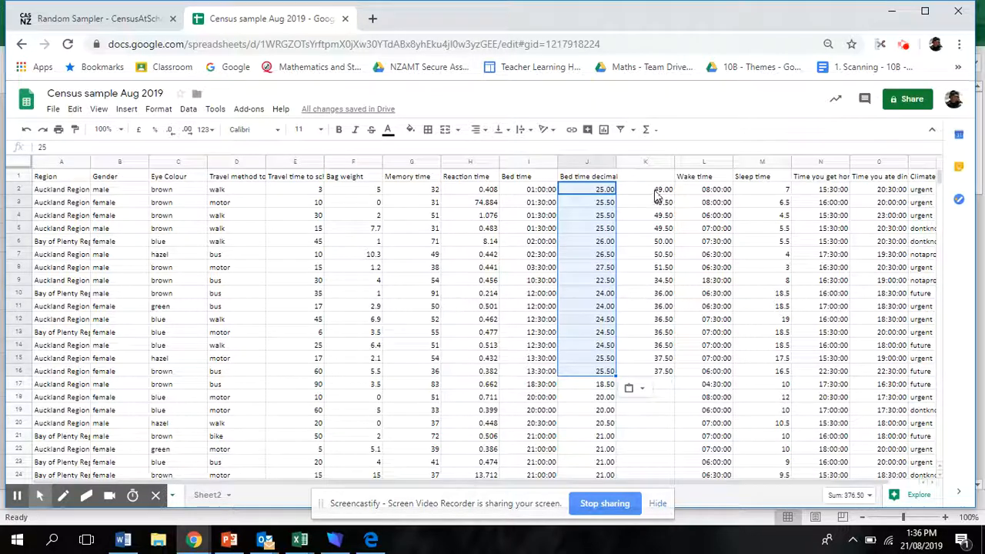
Delete the helper column K between Bed time decimal and Wake time.
{"action": "left_click", "coordinate": [650, 160]}
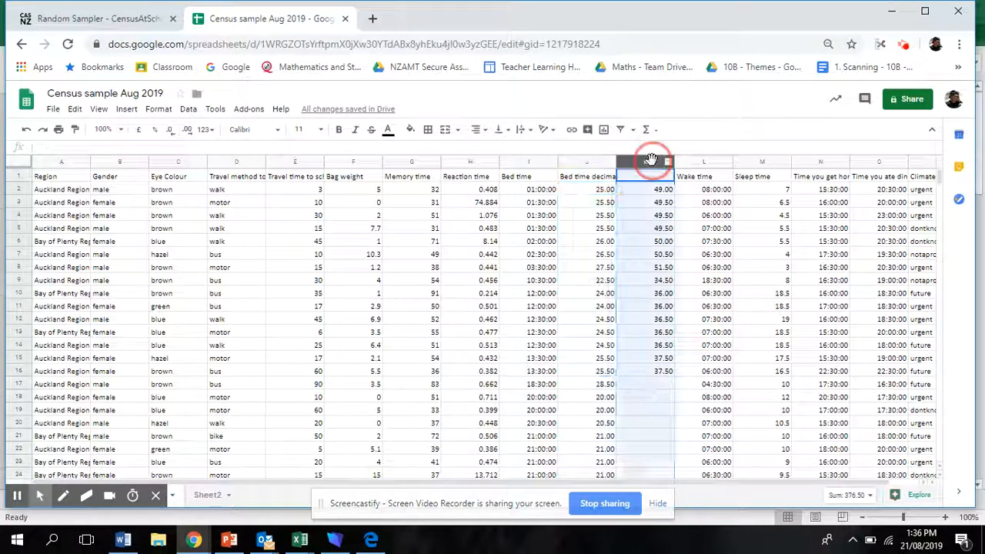
{"action": "right_click", "coordinate": [650, 159]}
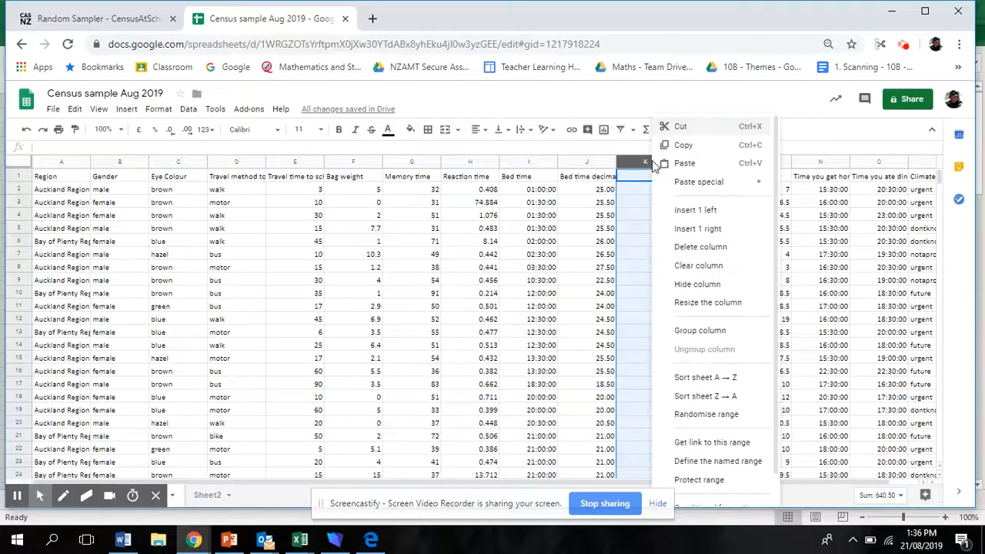
{"action": "left_click", "coordinate": [704, 247]}
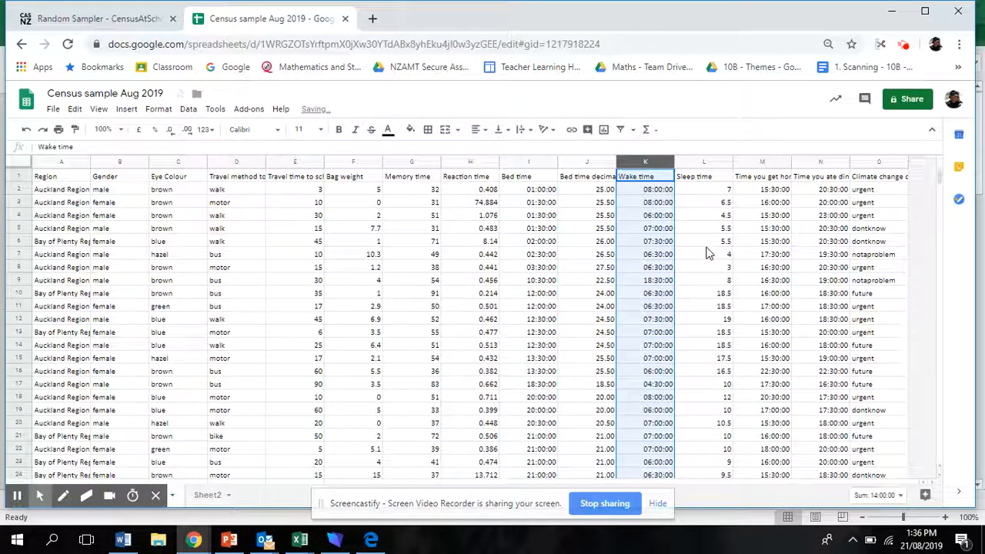